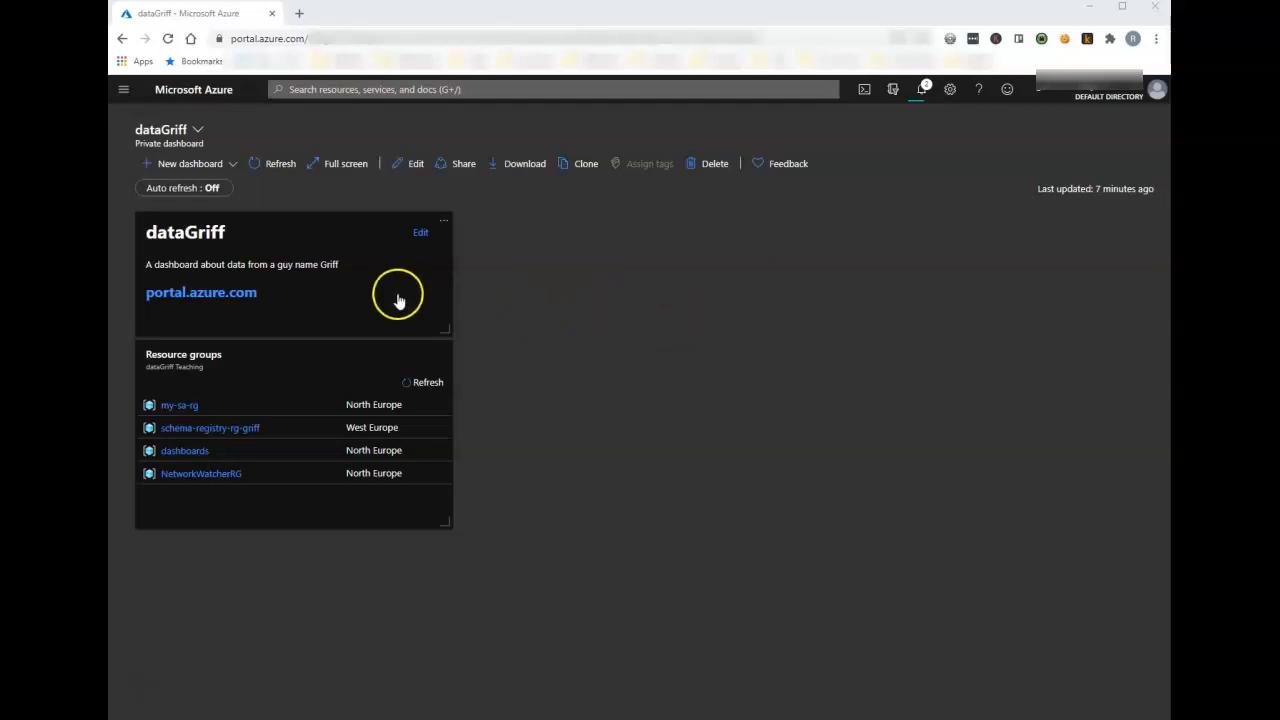
Find the Key vaults service by filtering all services for "key vault" and start creating a new key vault.
left_click_drag(262, 293, 146, 293)
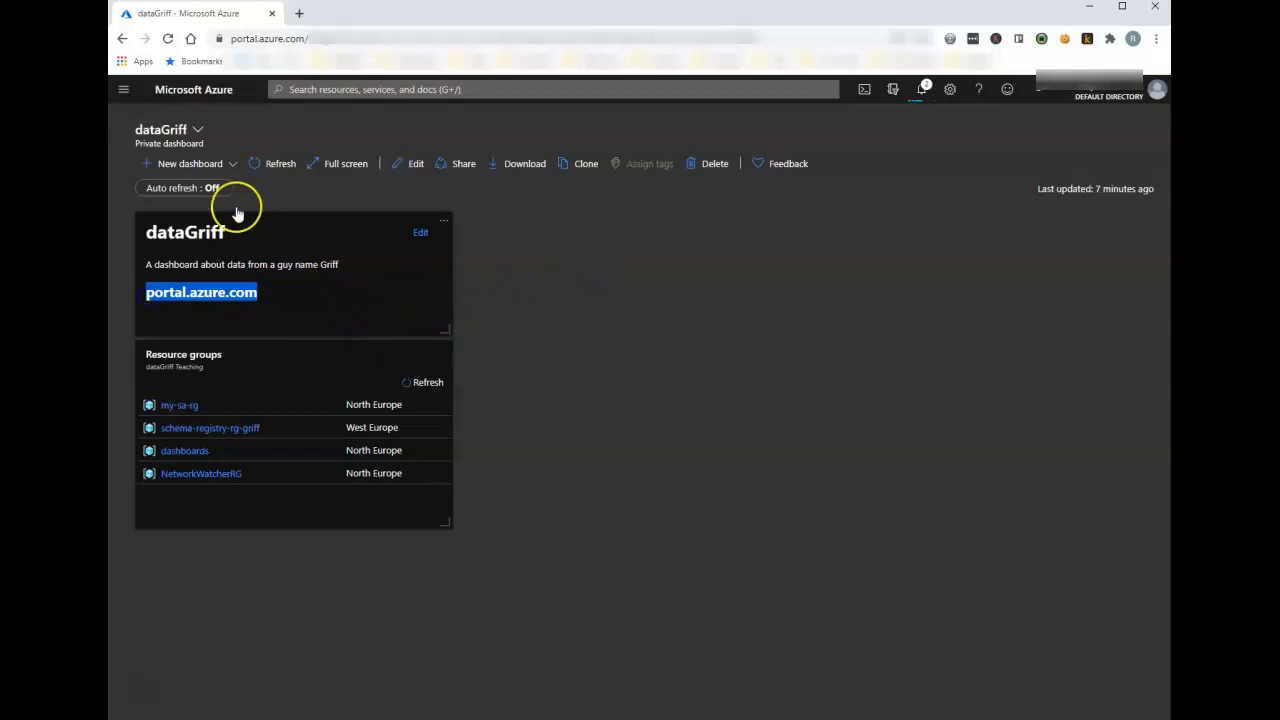
left_click(124, 90)
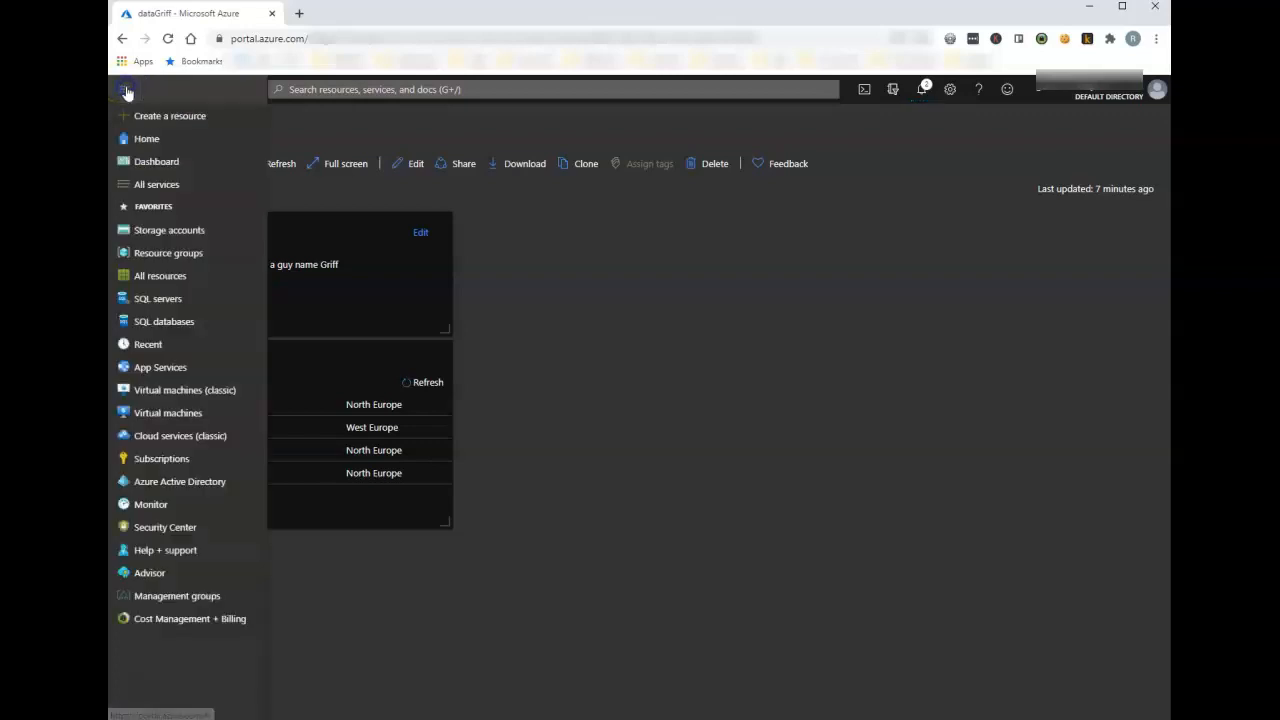
left_click(182, 190)
left_click(254, 127)
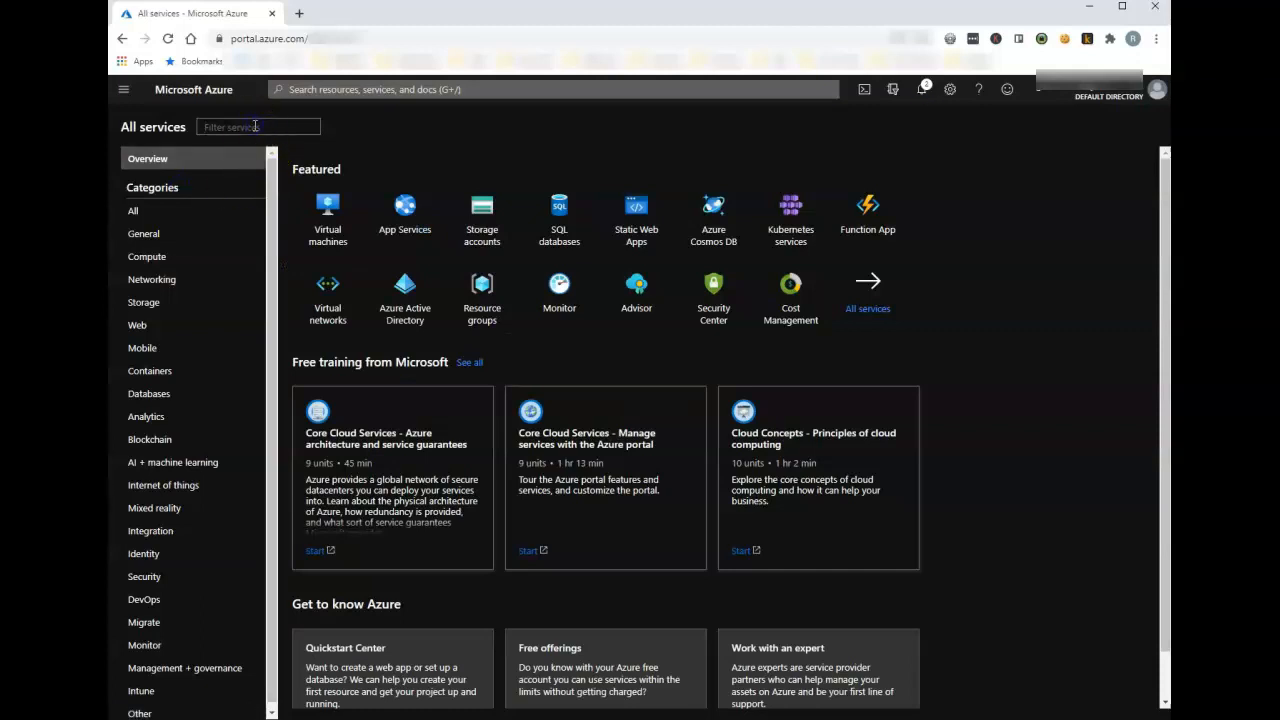
type("key vault")
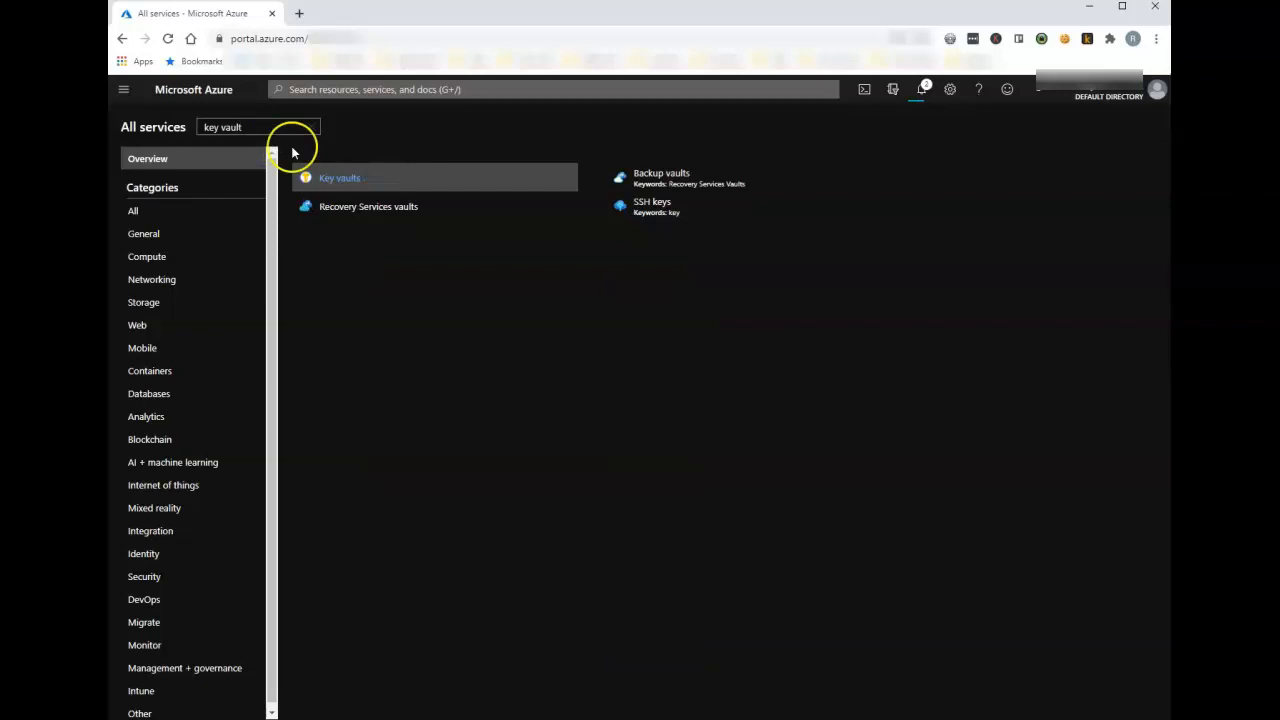
left_click(338, 180)
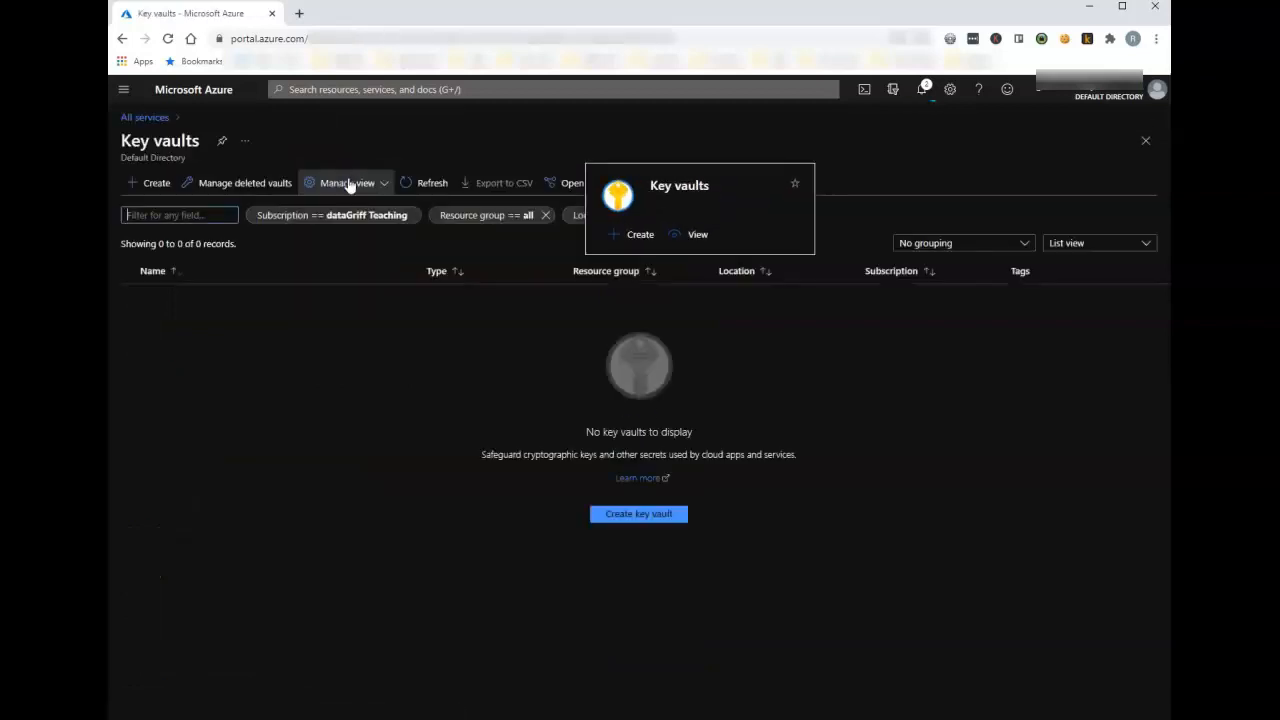
left_click(150, 184)
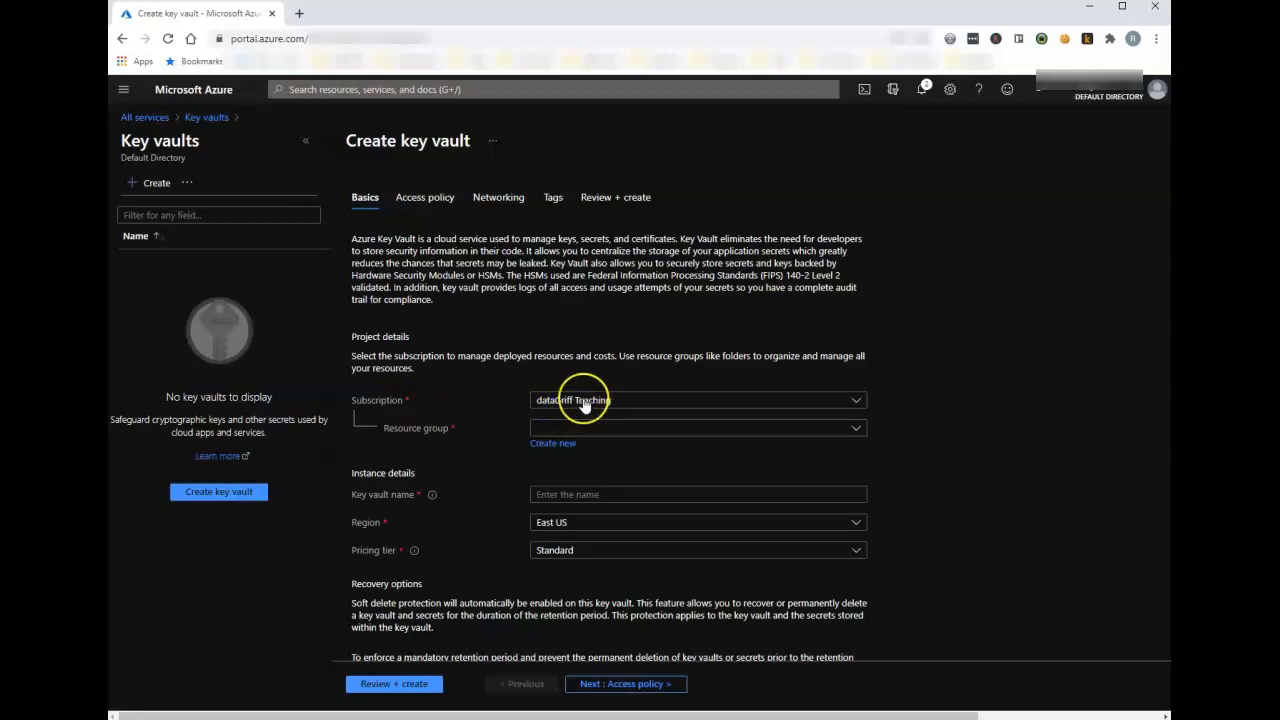
Create a new resource group named my-kv-rg for the key vault.
left_click(559, 446)
type("my-k")
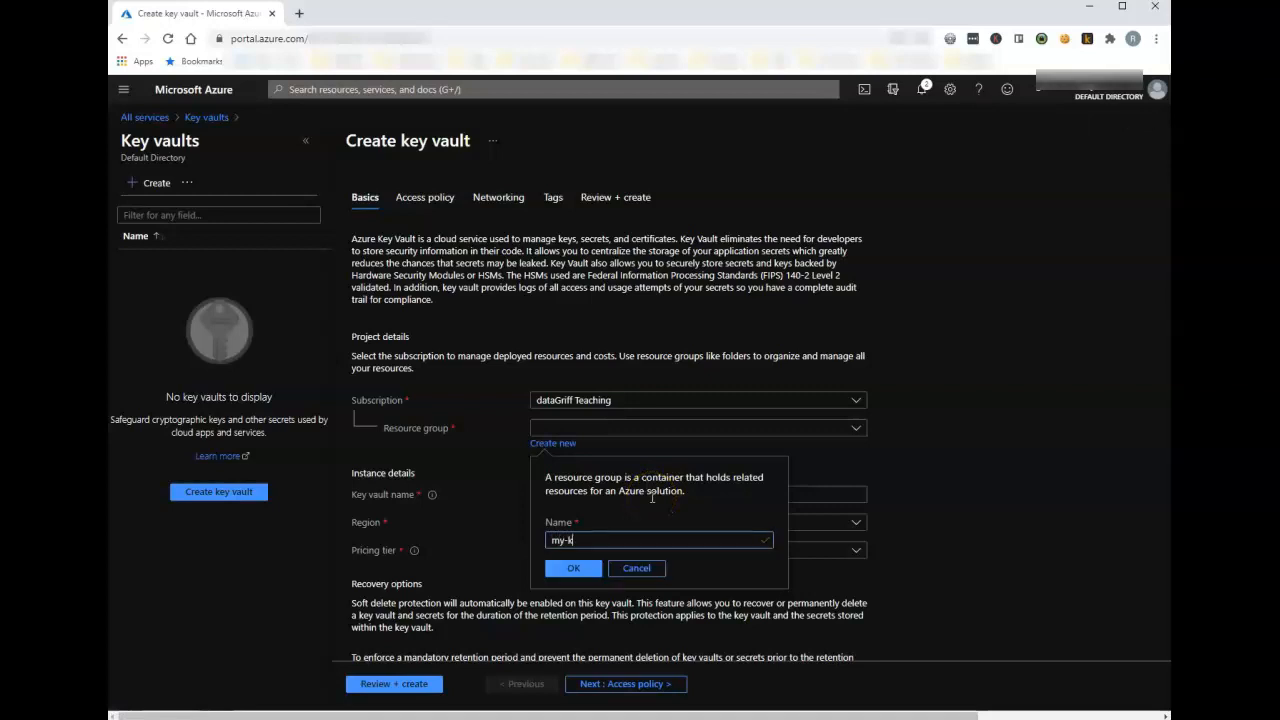
type("v-rg")
left_click(574, 568)
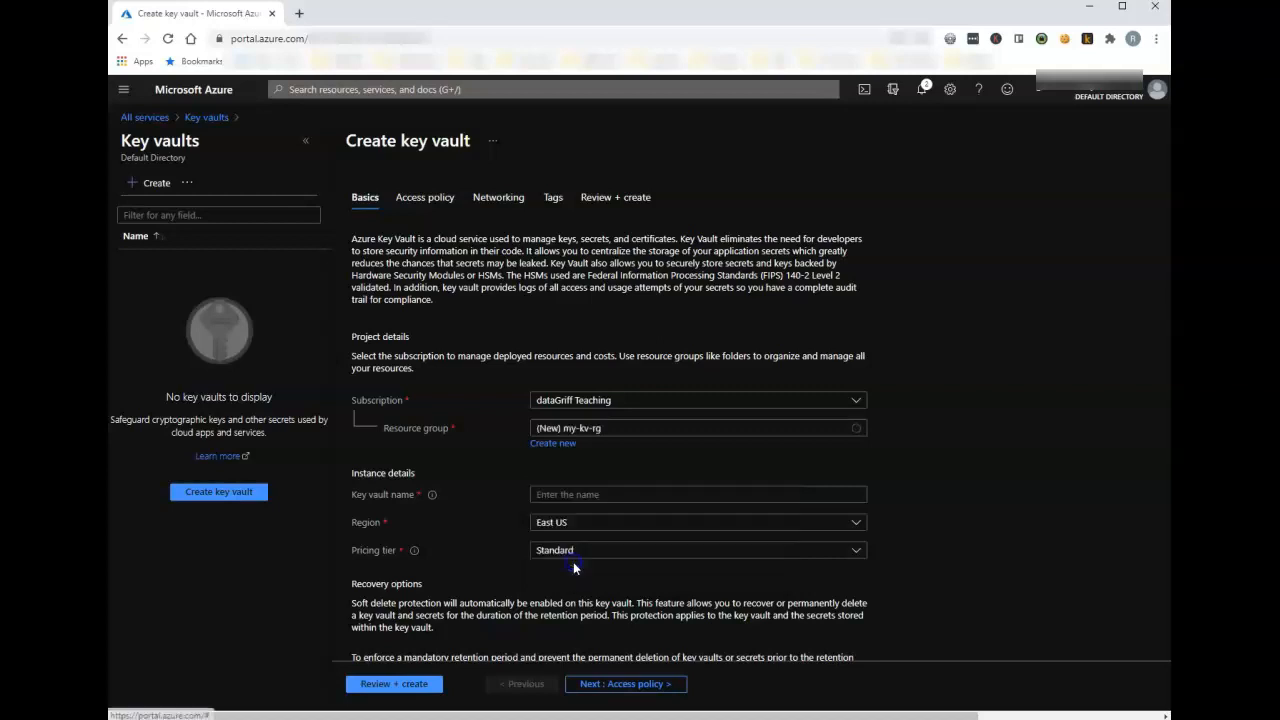
Name the key vault my-kv-eun-griff and set its region to North Europe.
left_click(562, 493)
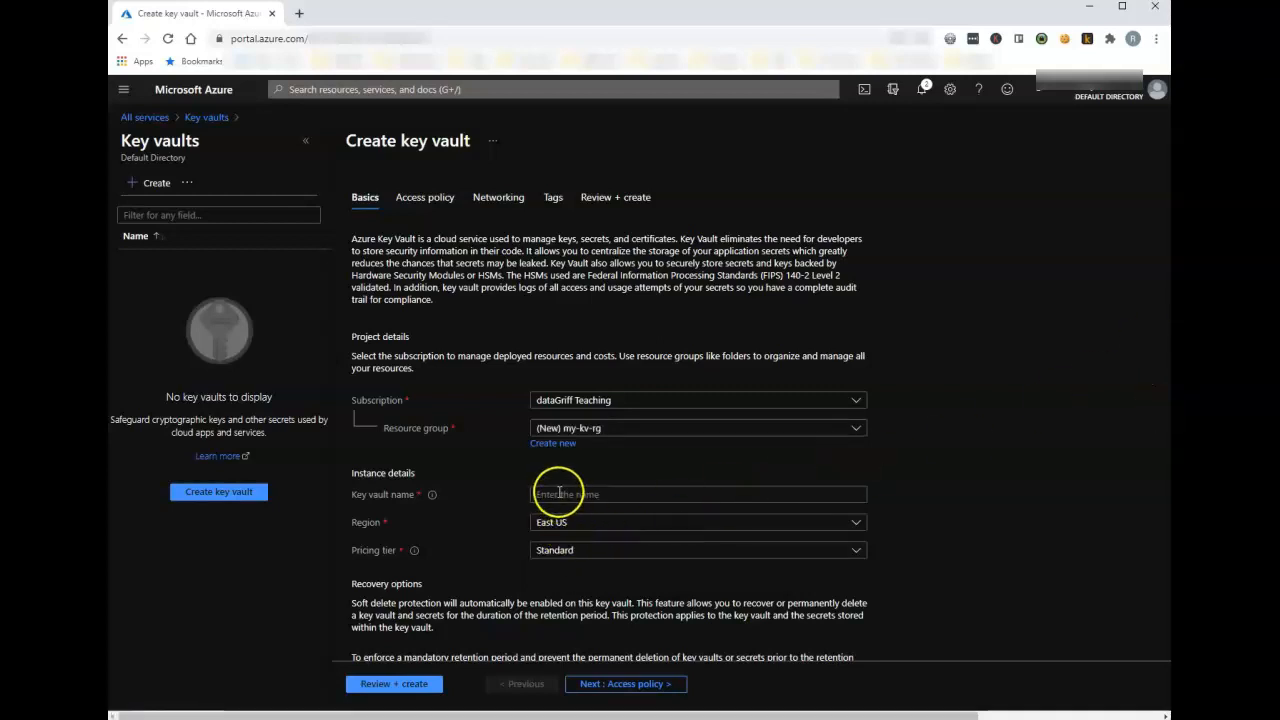
type("my-kv-eun-")
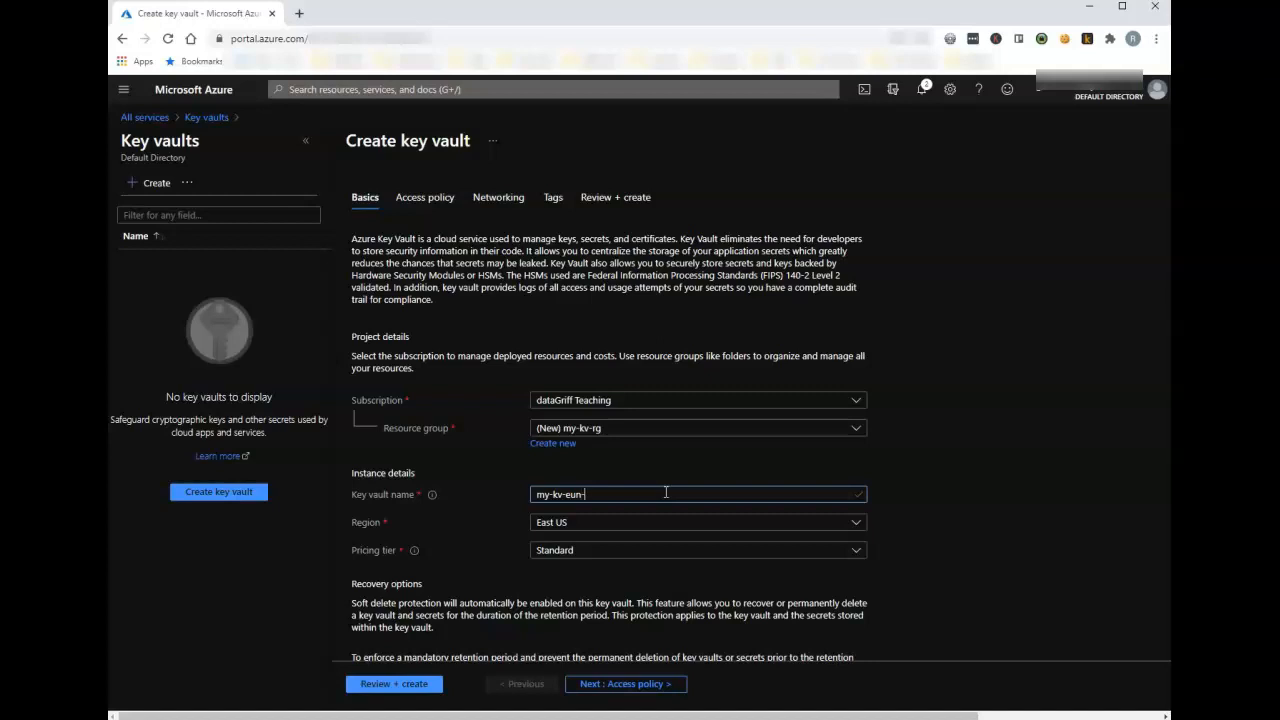
type("griff")
left_click(855, 524)
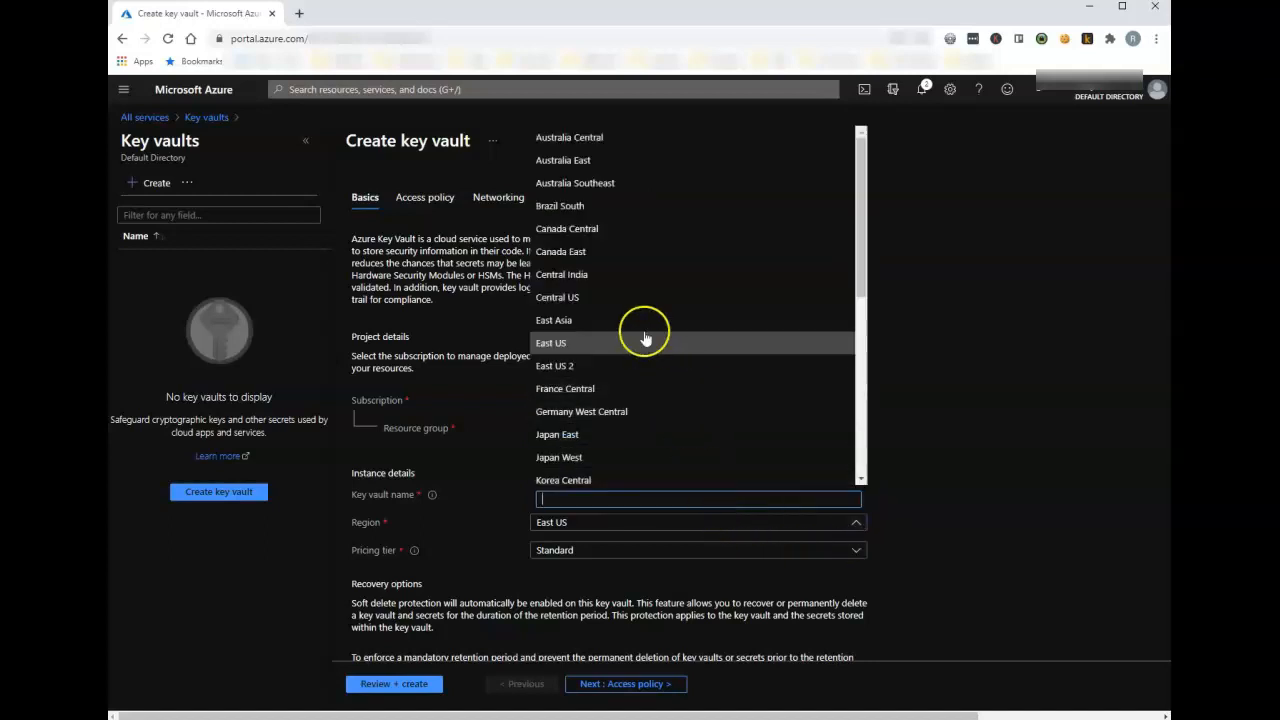
scroll(628, 345, "down", 2)
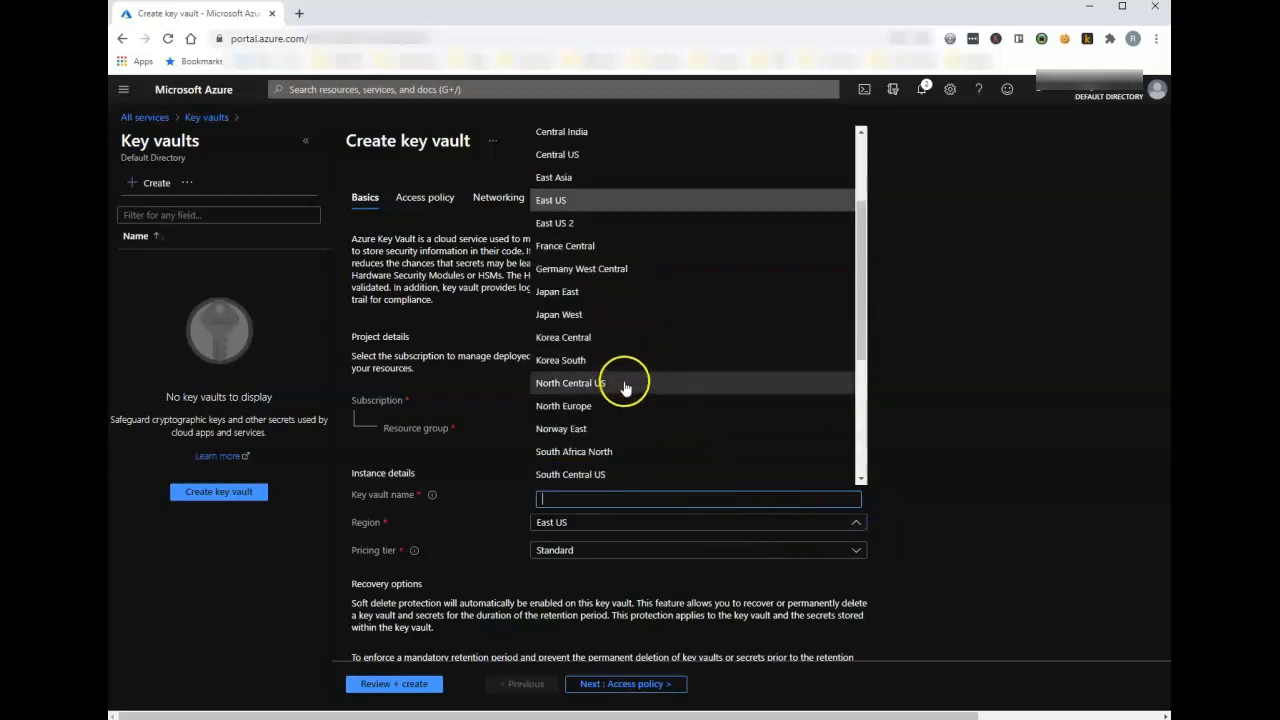
left_click(595, 406)
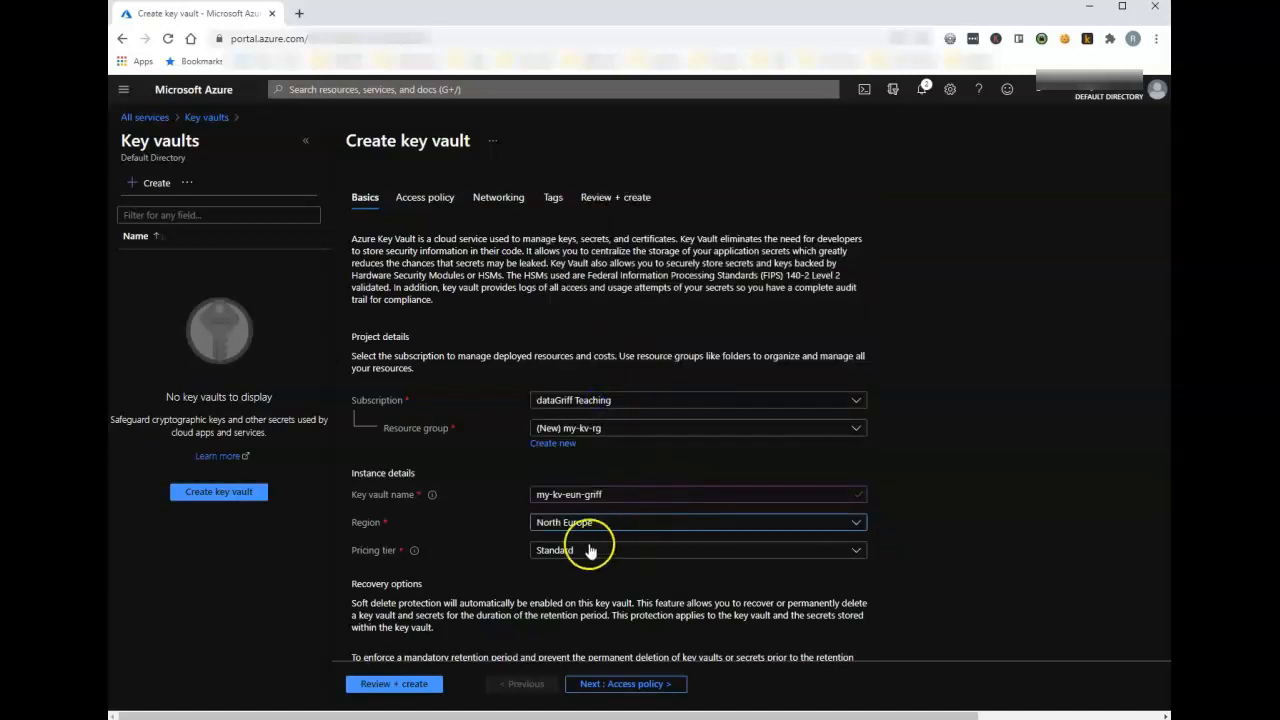
Review the default access policy, networking and tags settings and the summary, and create the key vault.
left_click(426, 199)
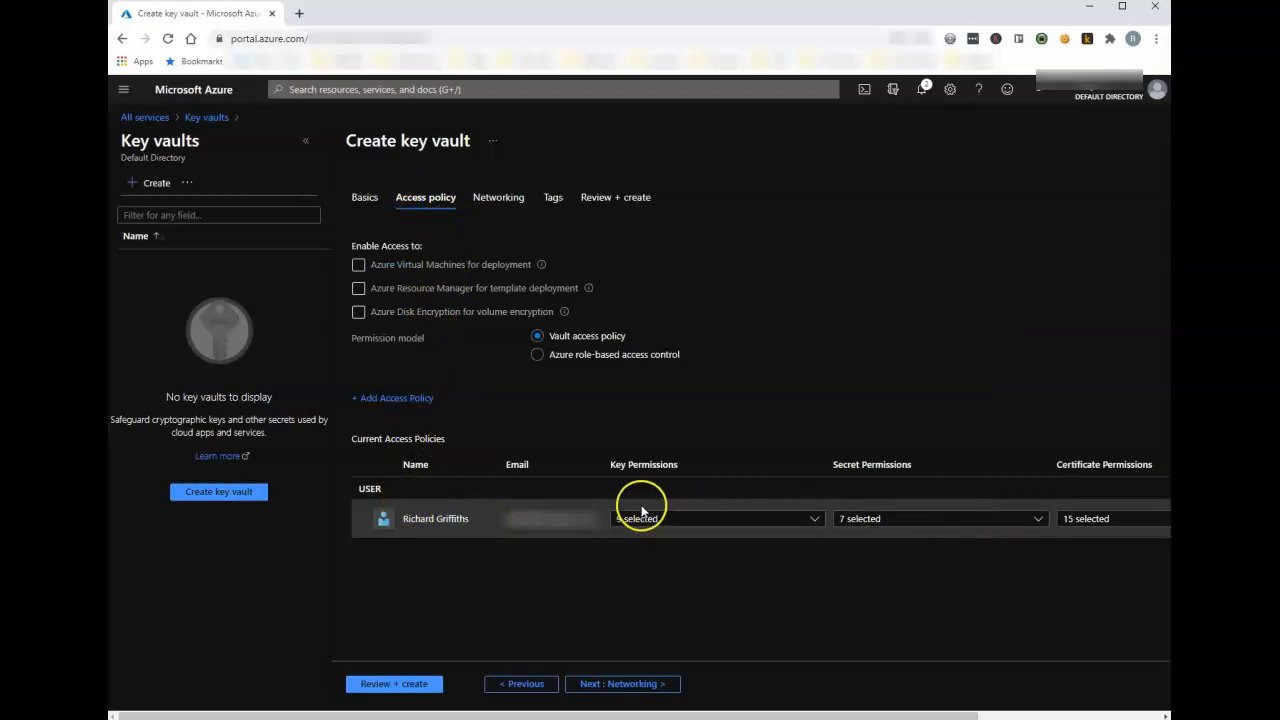
left_click(499, 197)
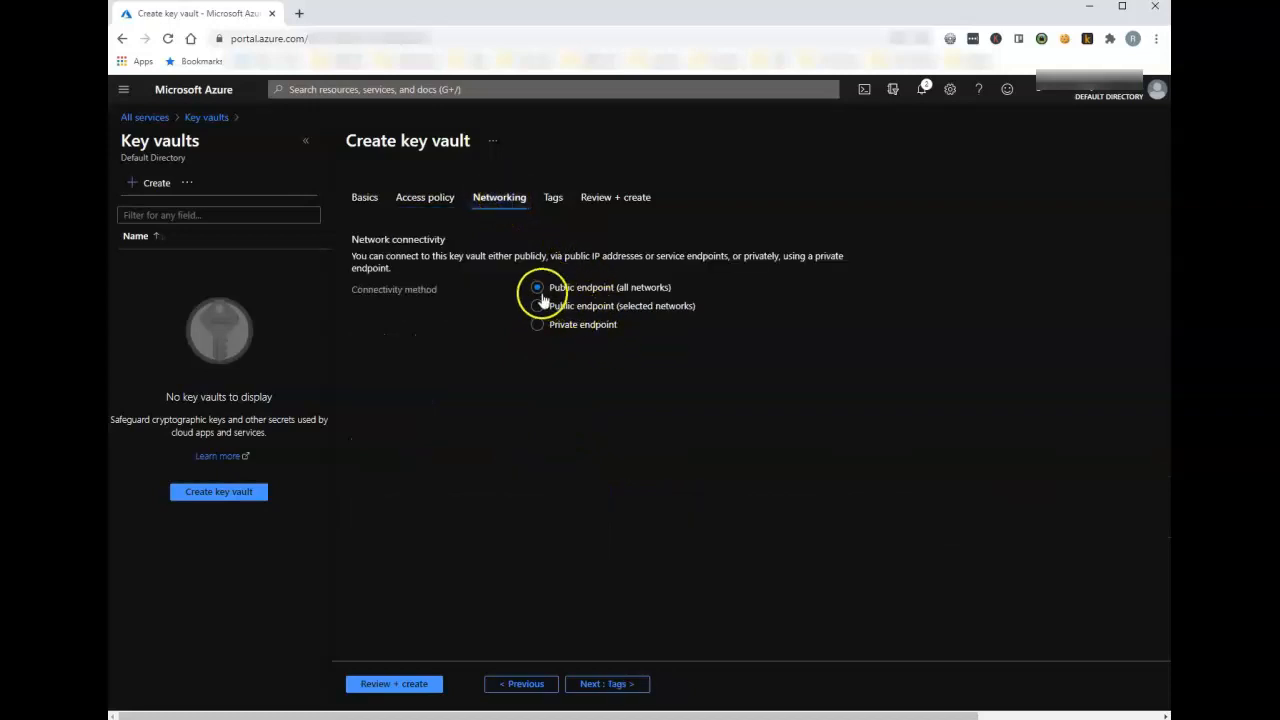
left_click(552, 196)
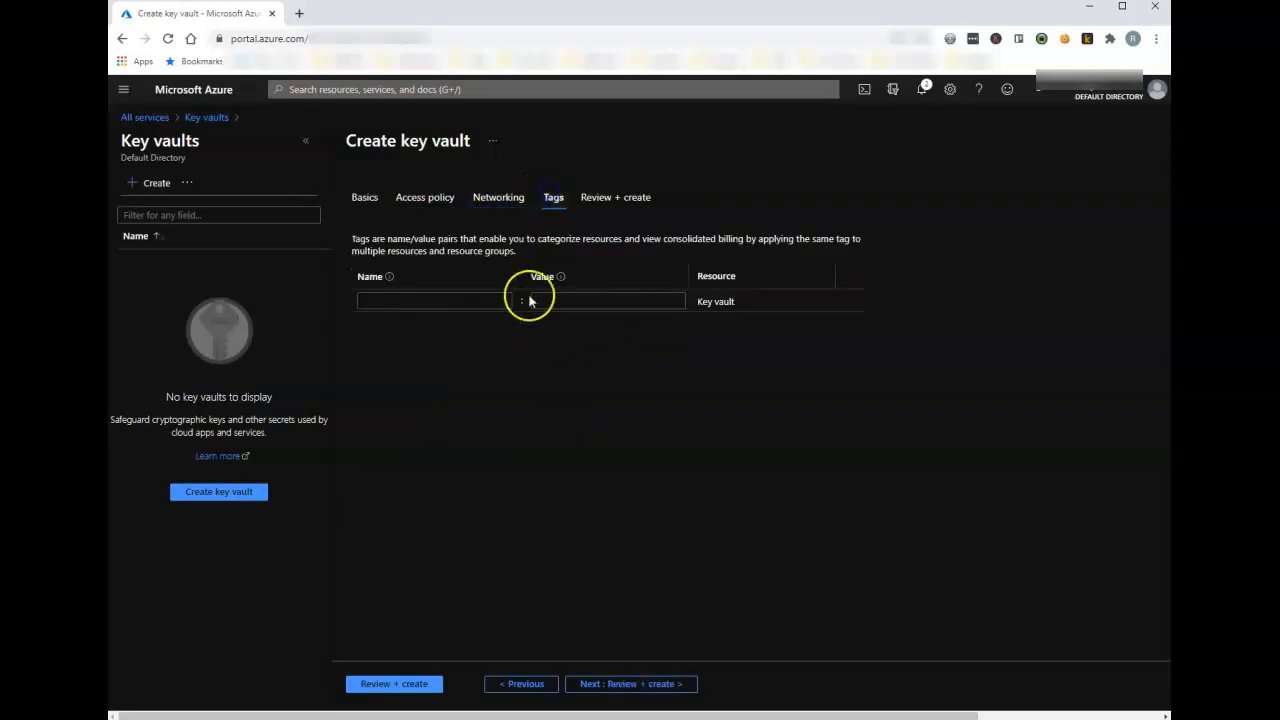
left_click(613, 198)
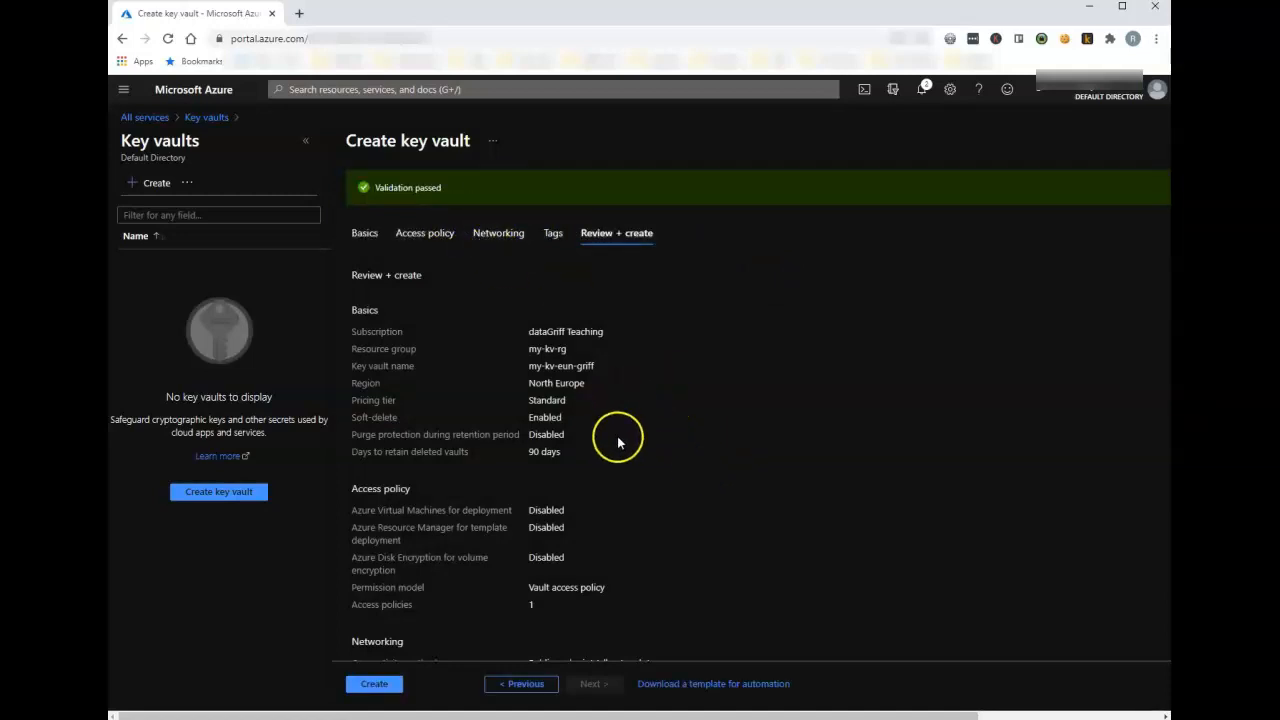
scroll(513, 517, "down", 1)
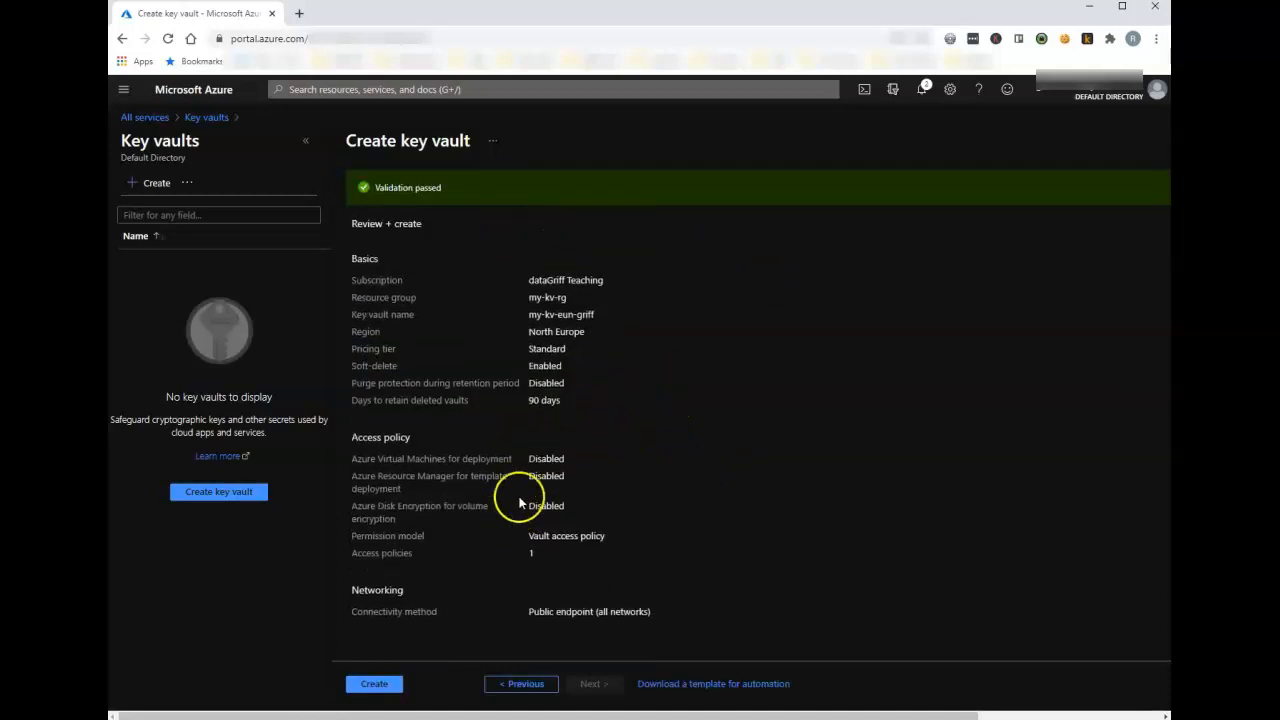
left_click(372, 684)
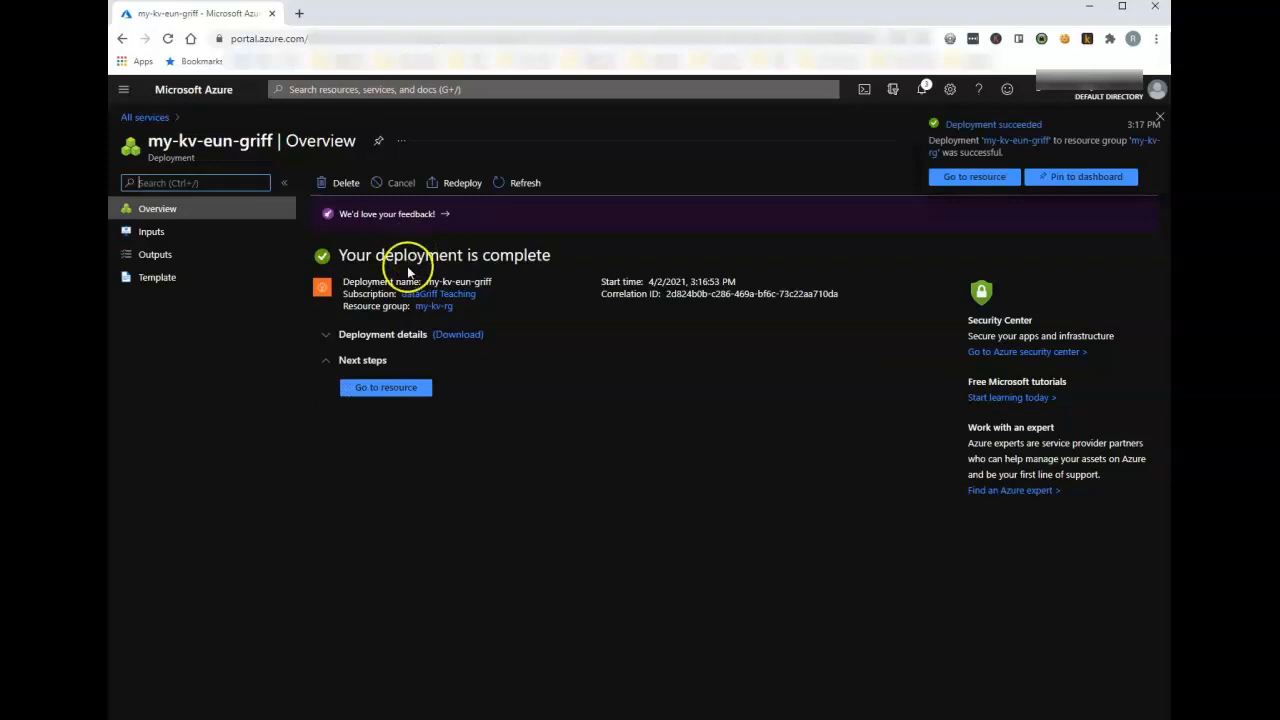
Open the deployed key vault, examine its properties including the vault URI, and return to its overview.
left_click(386, 387)
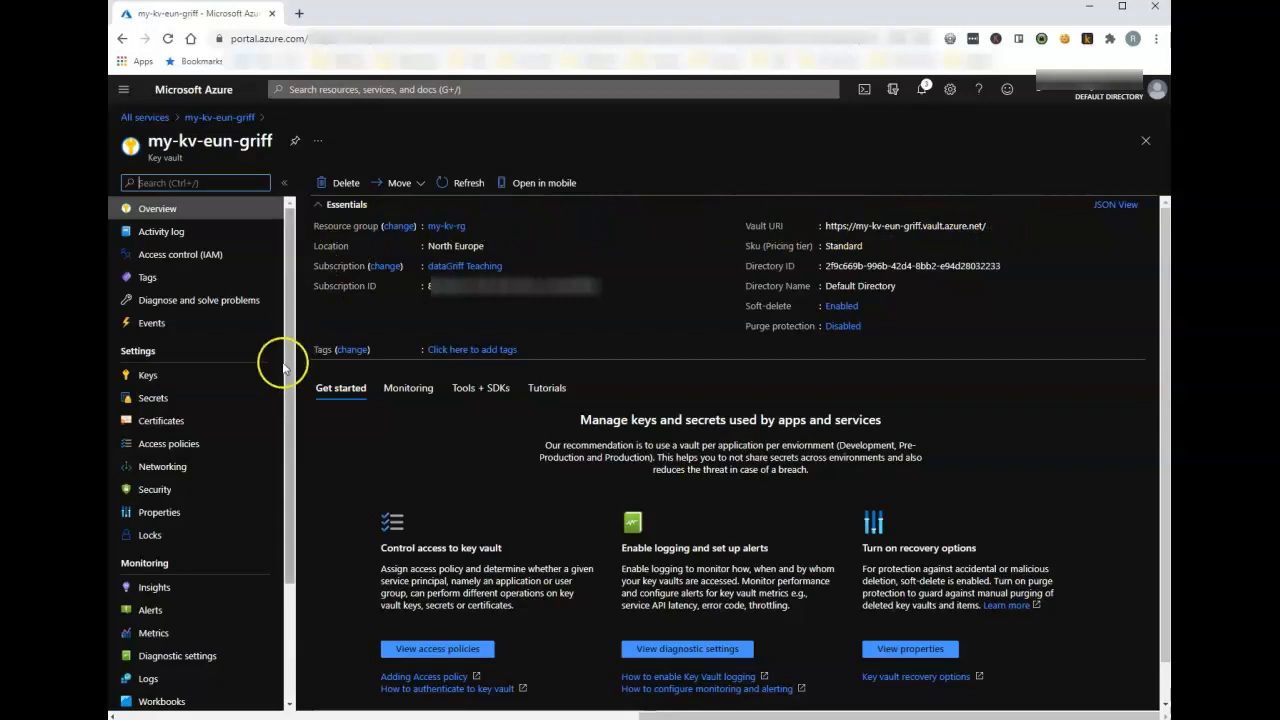
left_click(180, 516)
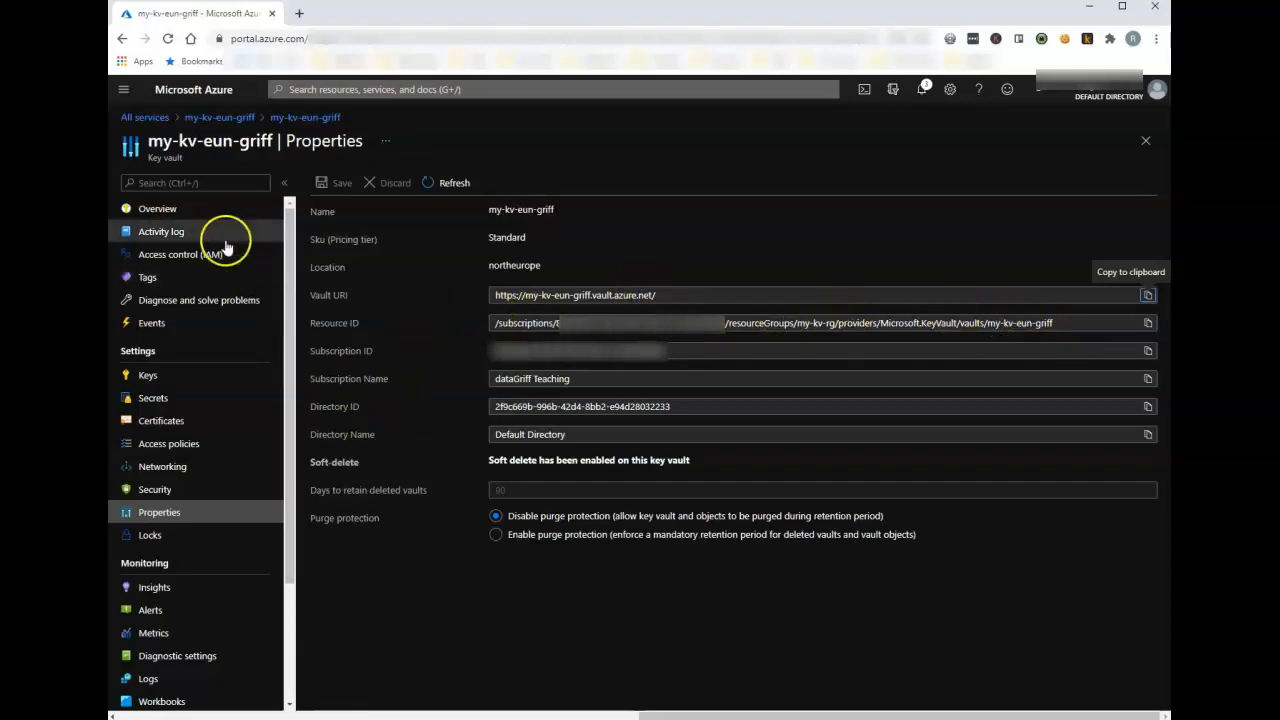
left_click(190, 212)
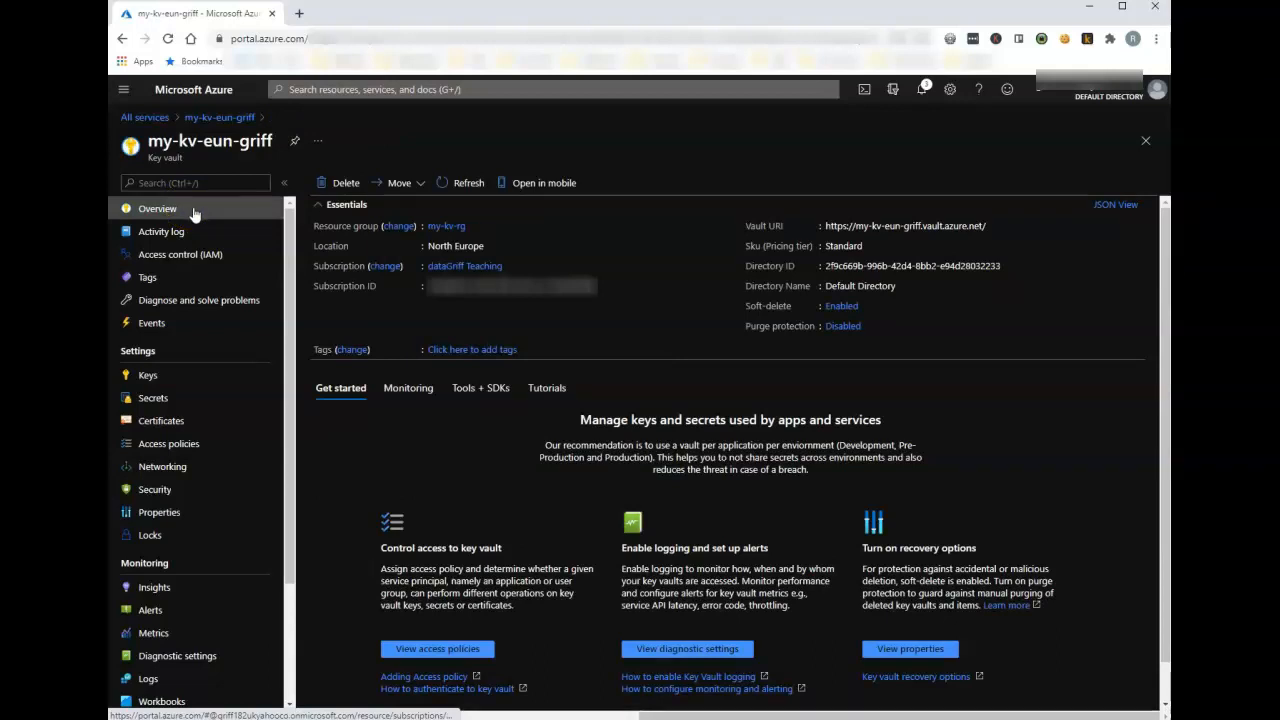
Start a new manual secret in the key vault and name it my-app-password.
left_click(186, 400)
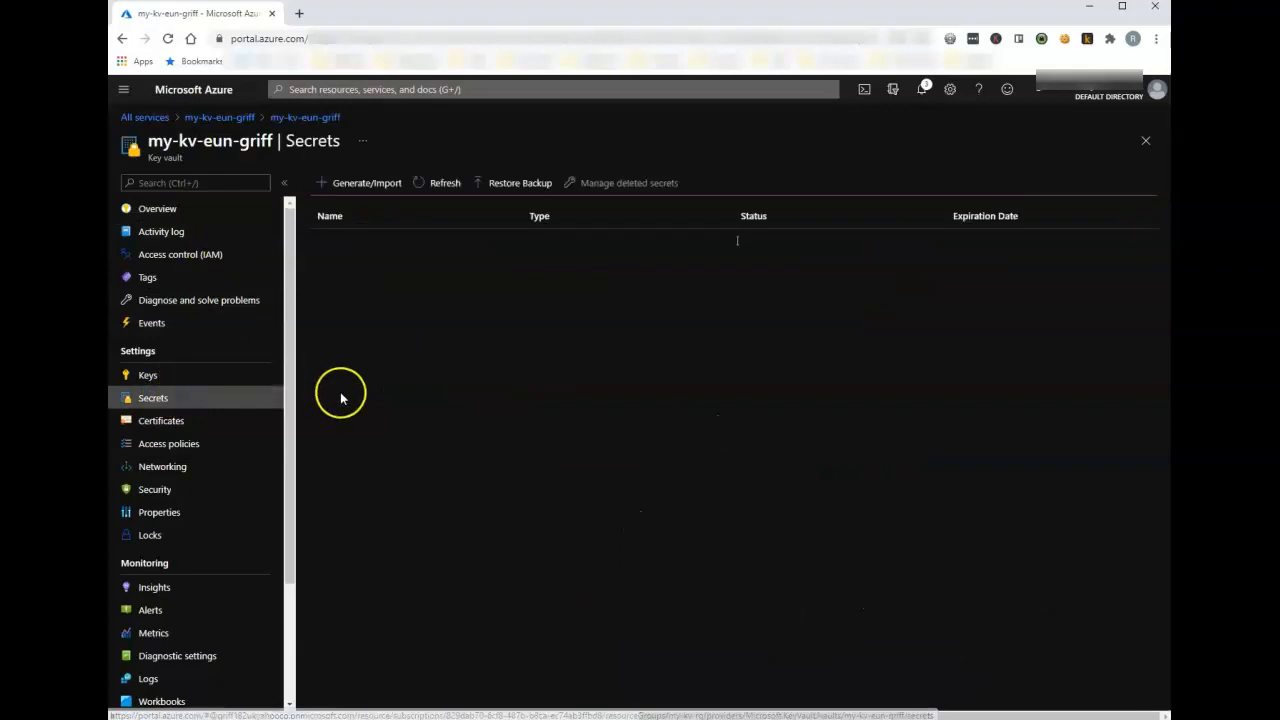
left_click(364, 184)
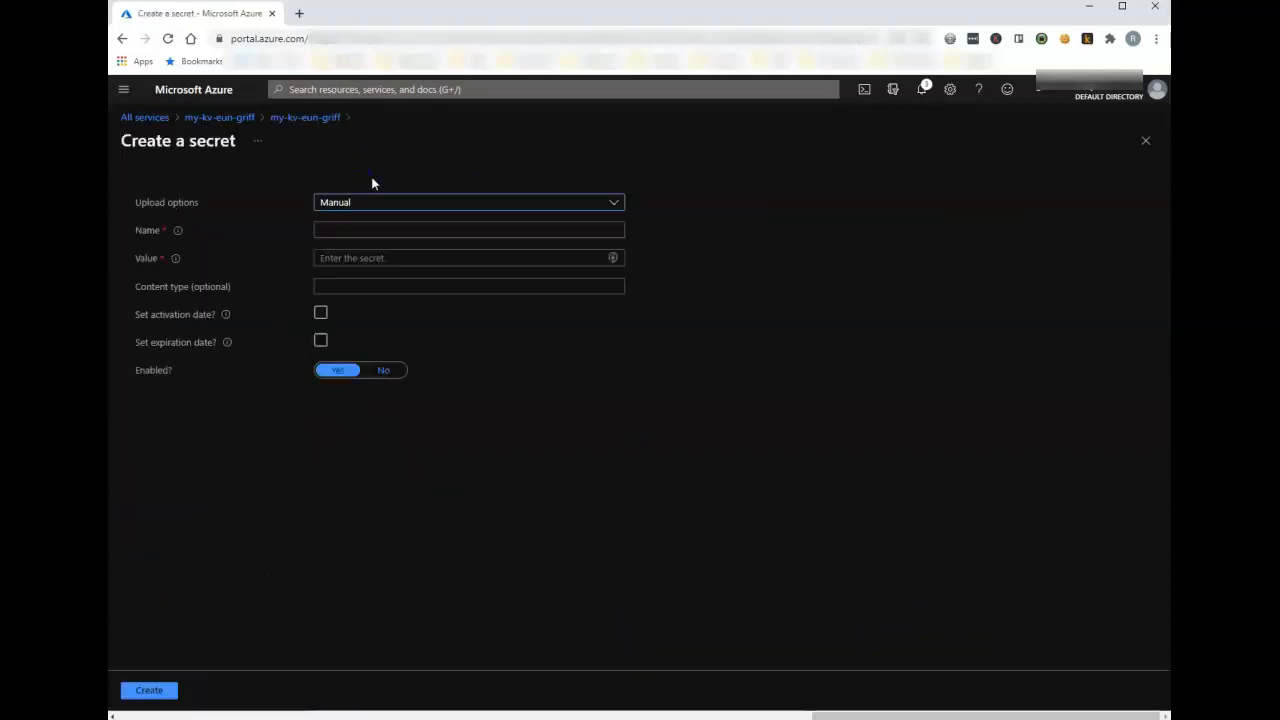
left_click(342, 231)
type("my")
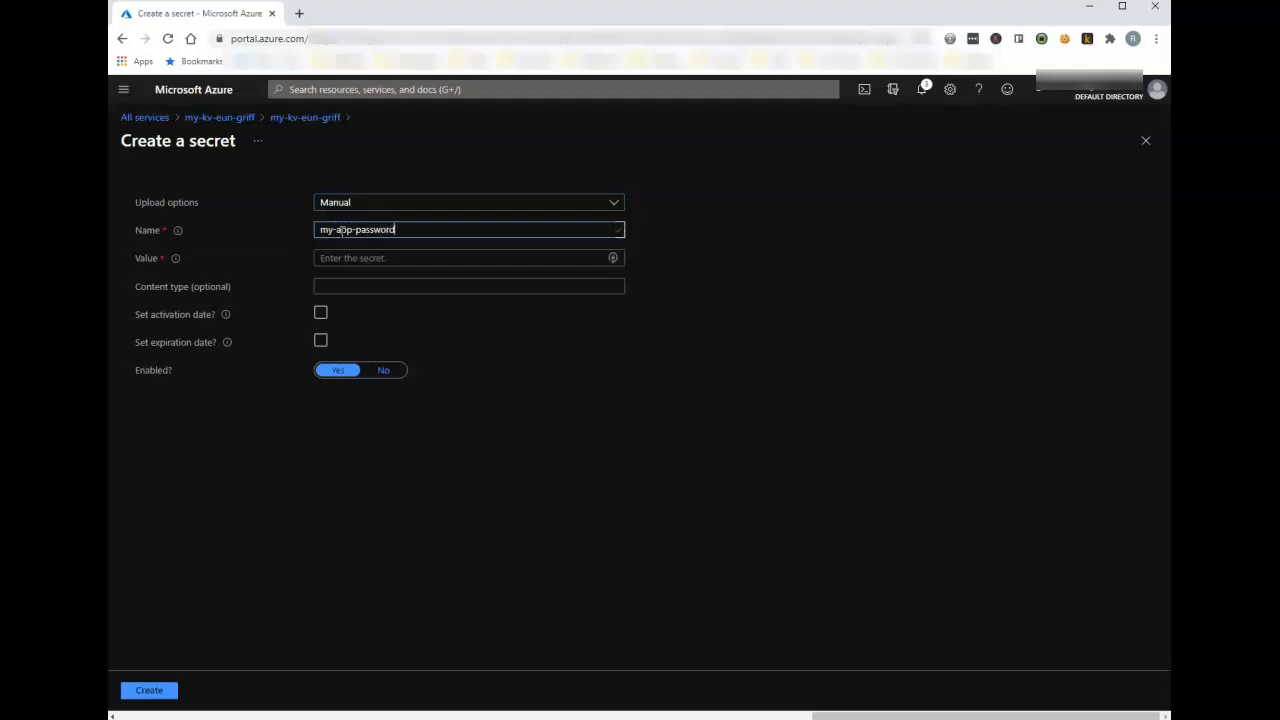
type("-app-password")
Enter the password as the secret's value and create the enabled secret.
left_click(357, 258)
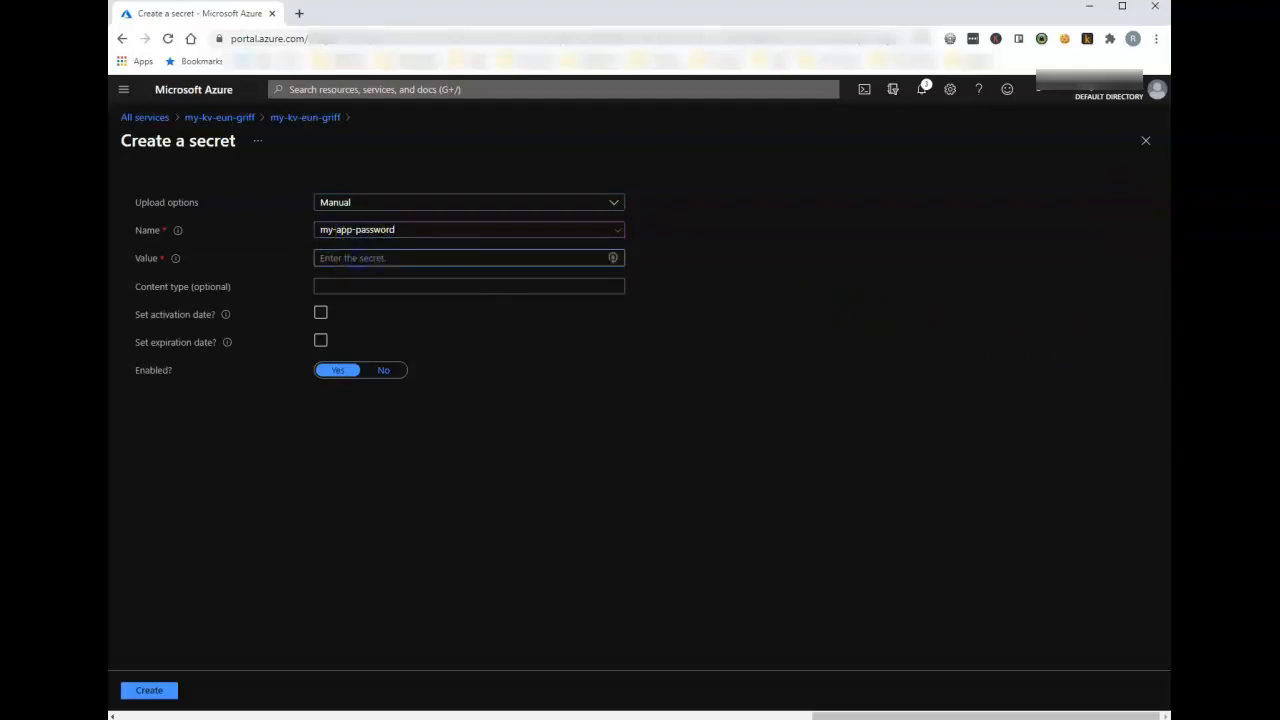
key("ctrl+v")
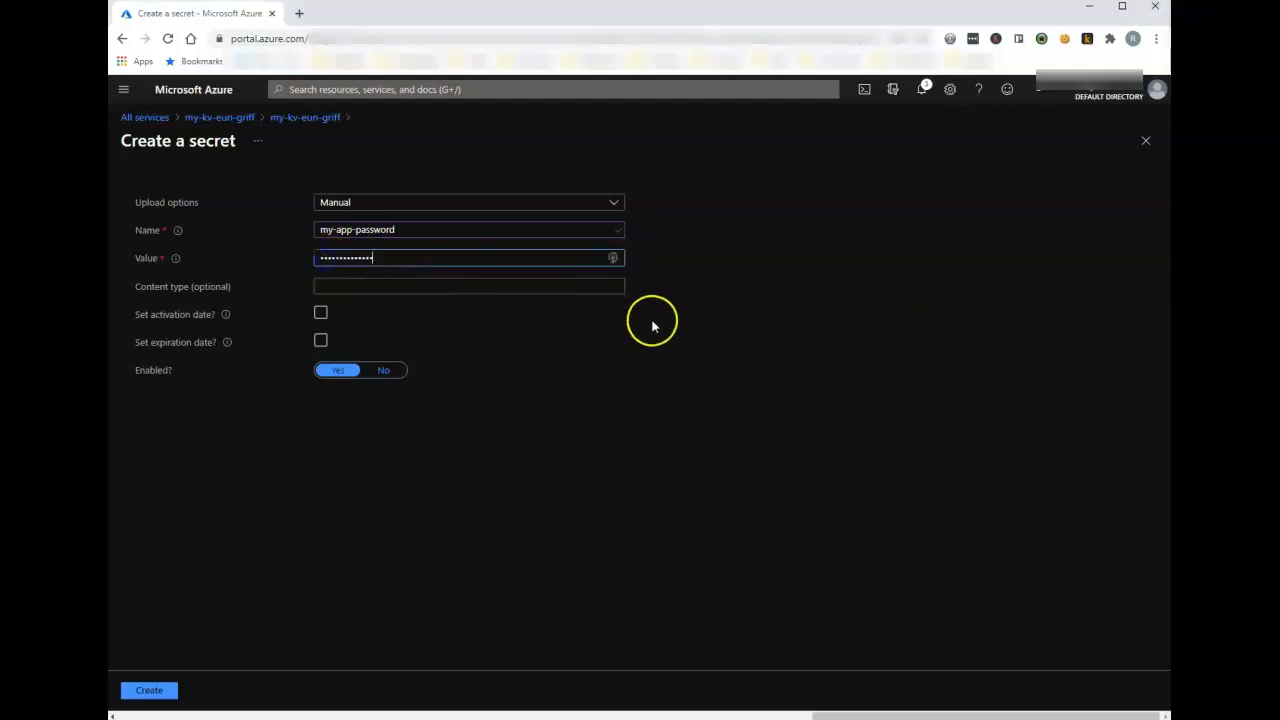
key("ctrl+z")
left_click(386, 264)
type("•••")
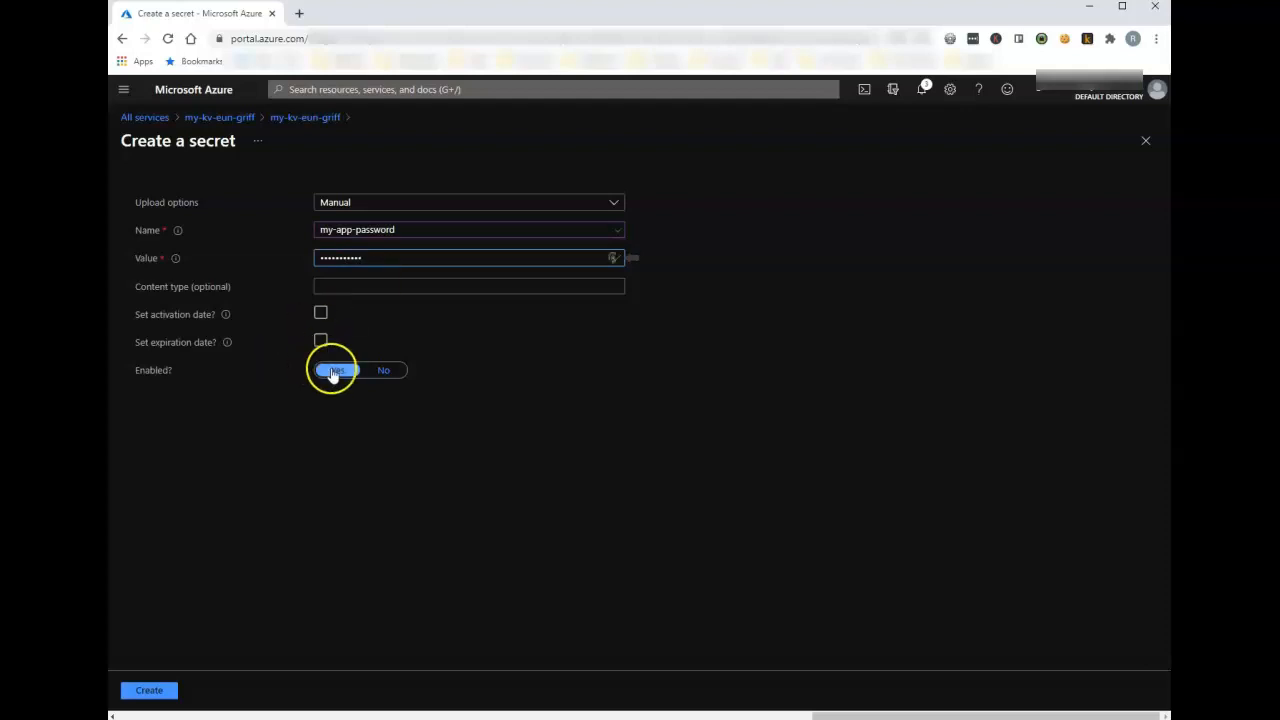
left_click(157, 690)
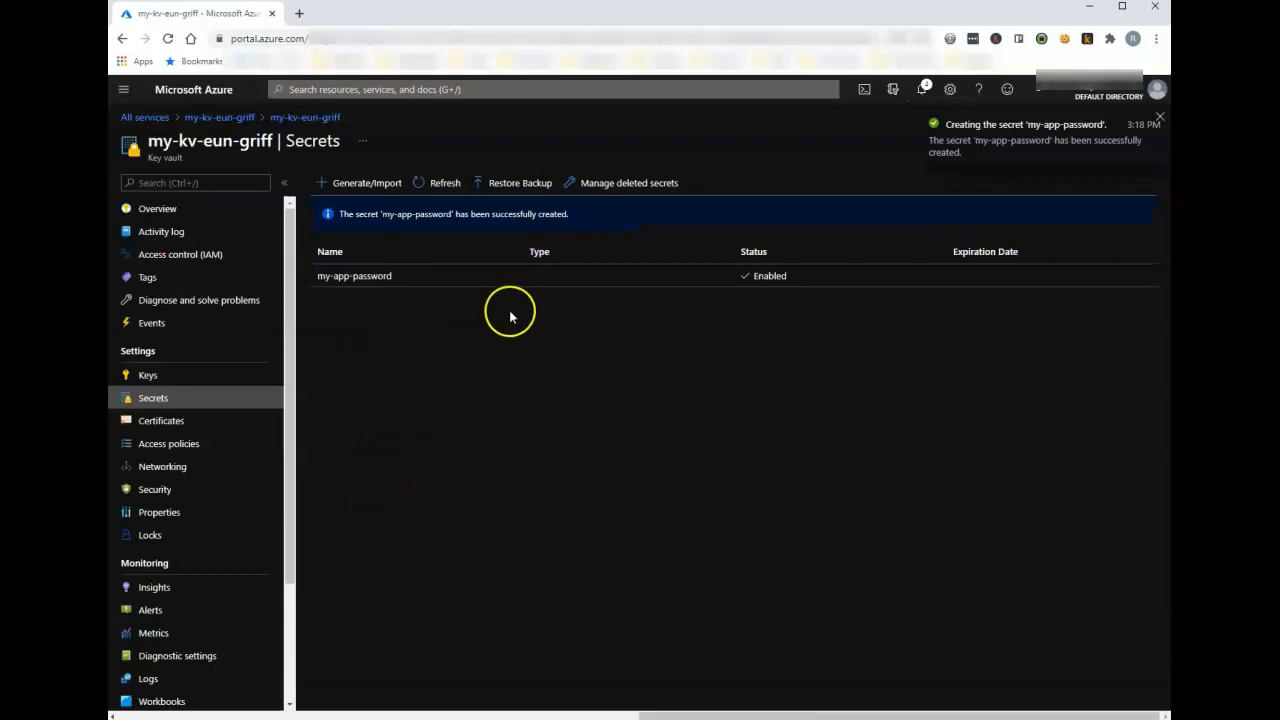
Open the current version of the my-app-password secret and select its full secret identifier.
left_click(357, 280)
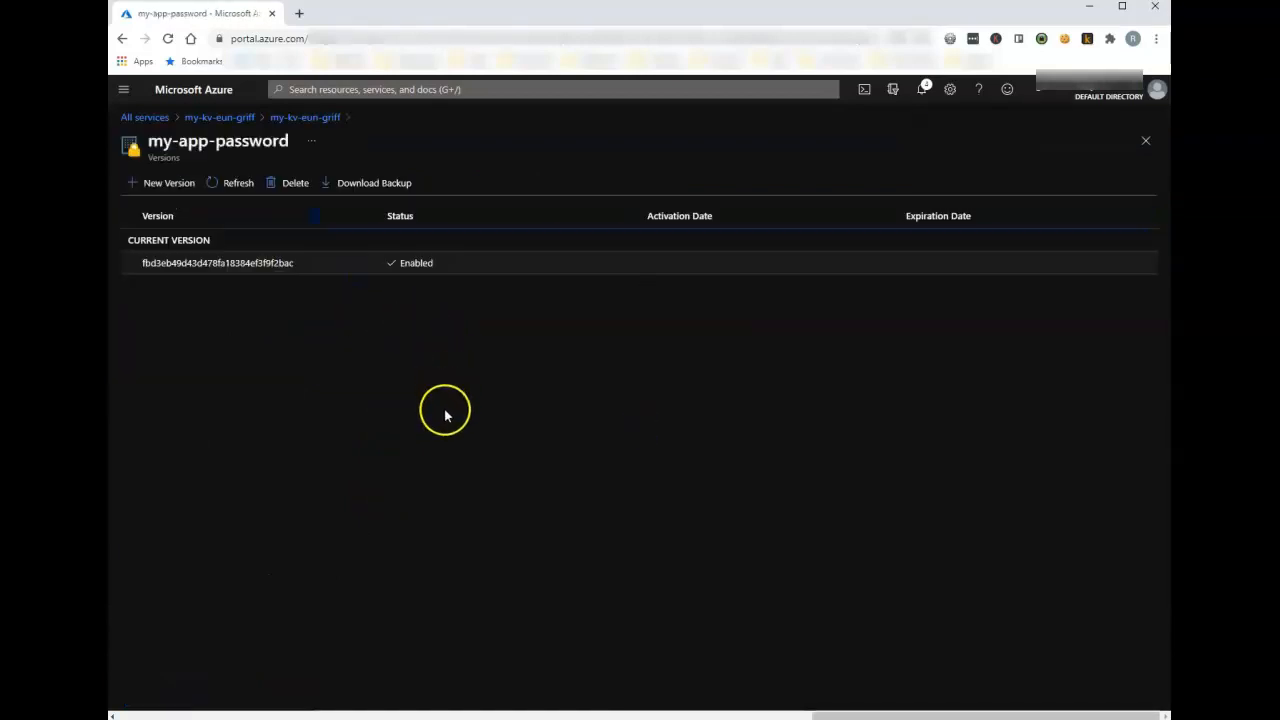
left_click(198, 267)
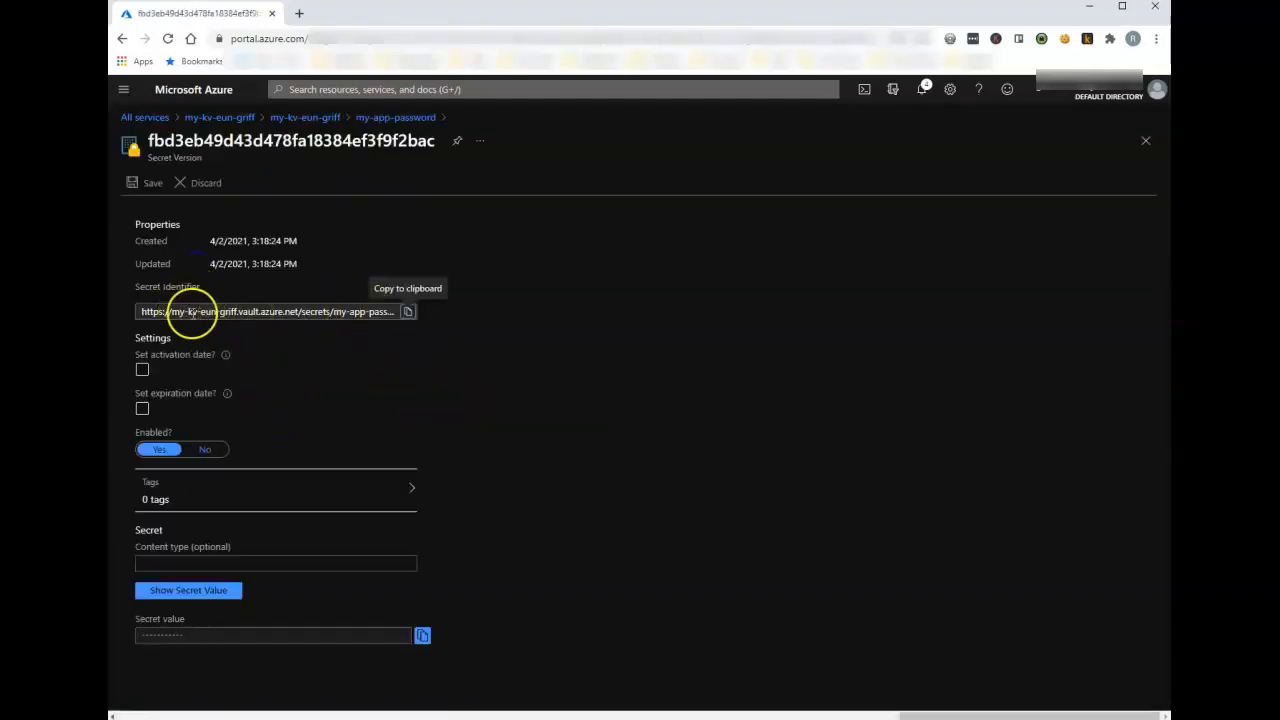
left_click_drag(170, 311, 110, 311)
left_click(401, 311)
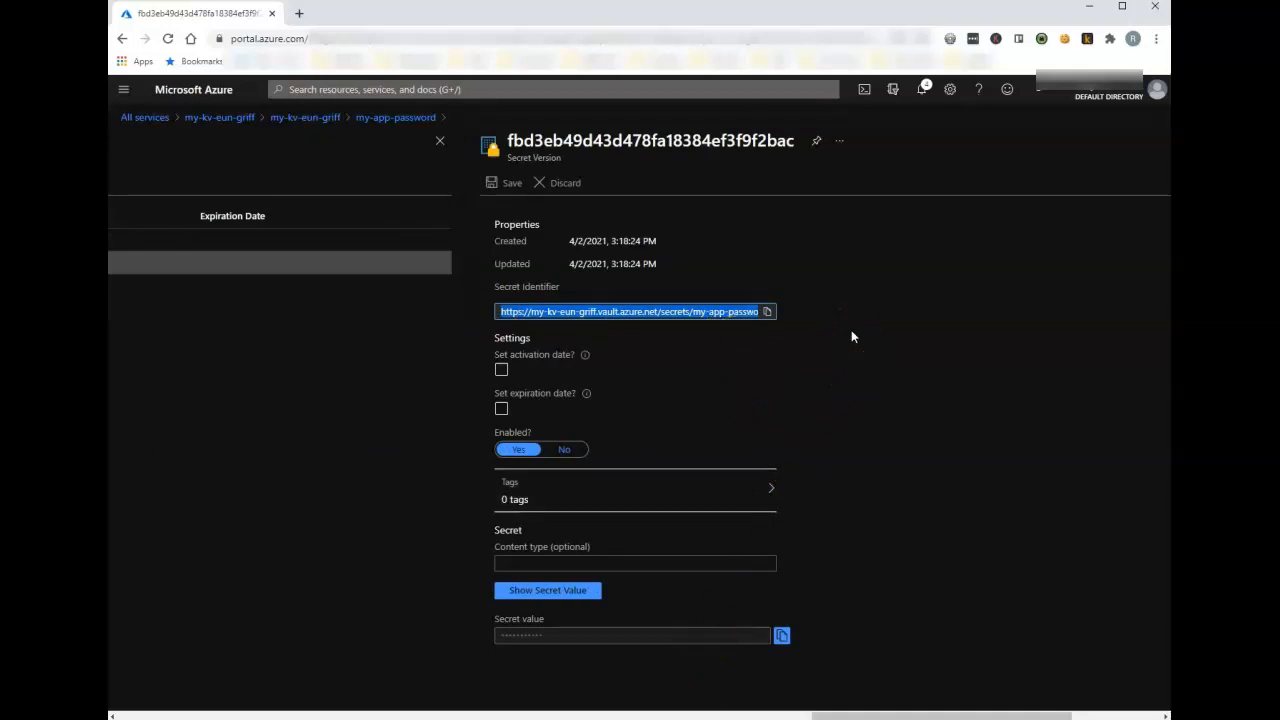
Check the secret version's enabled setting and try to show its stored secret value.
left_click(531, 452)
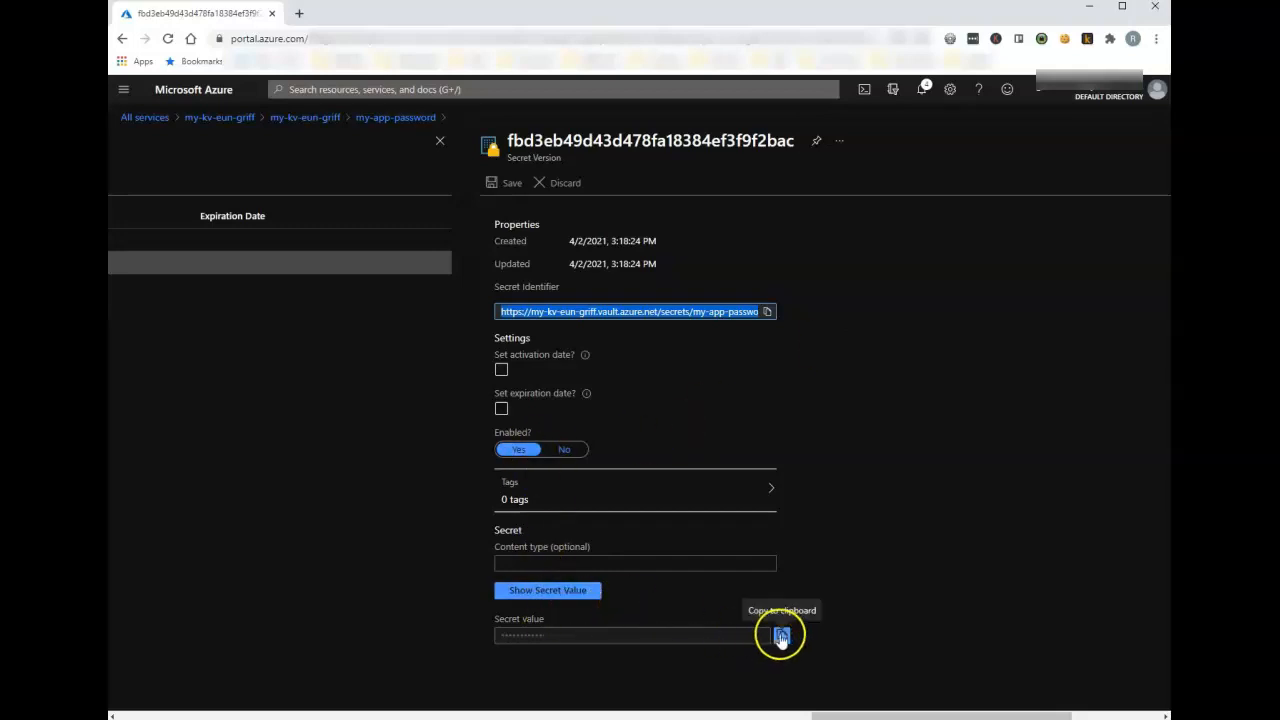
left_click(557, 590)
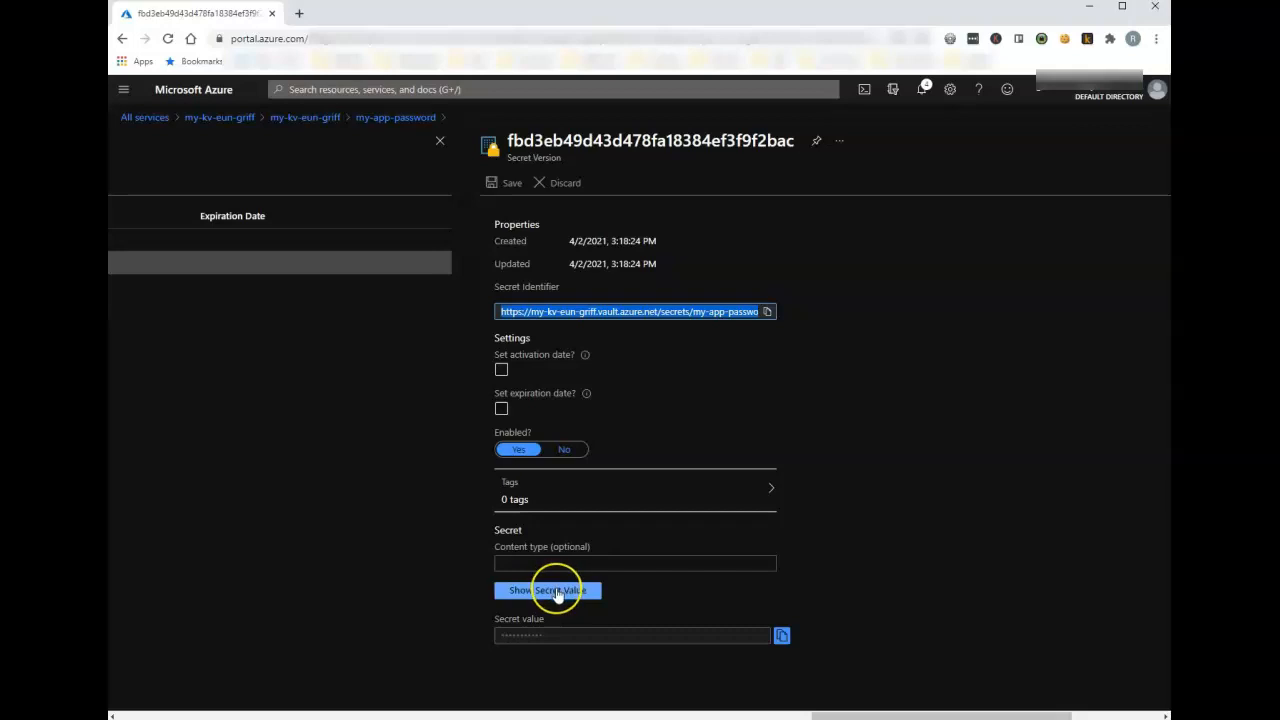
left_click(555, 591)
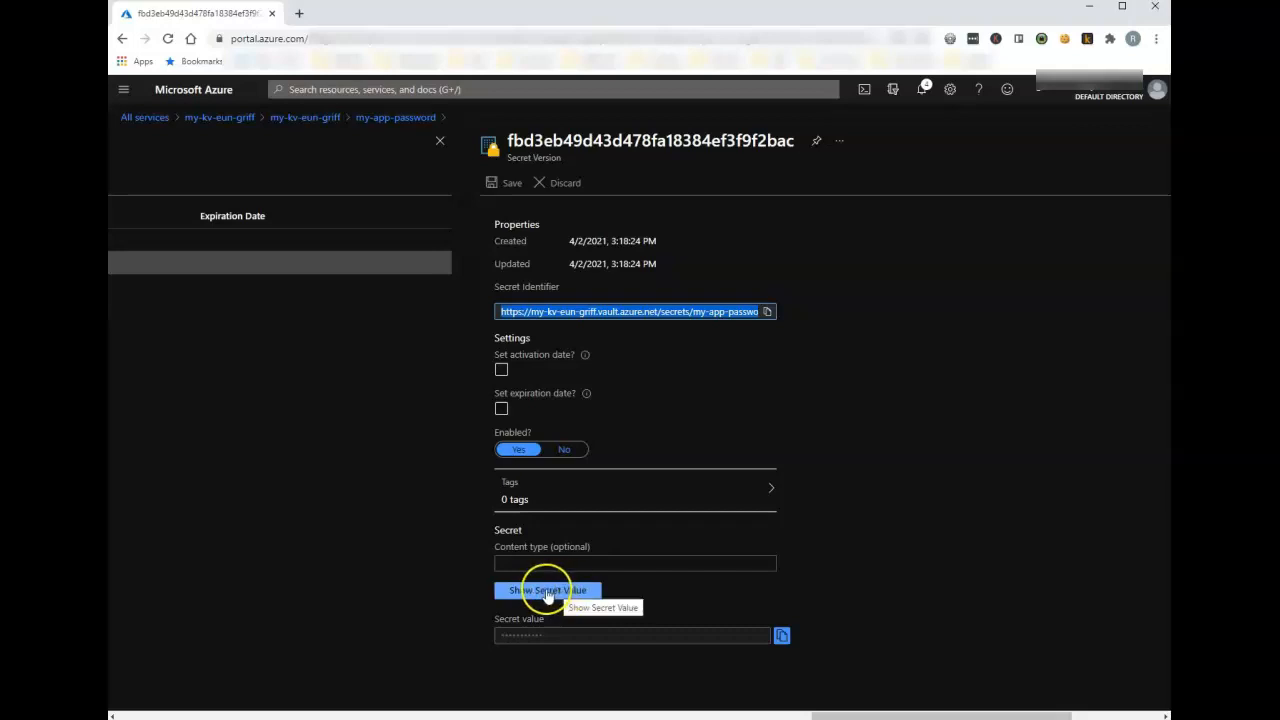
Reveal the secret version's stored value and select the end of its secret identifier.
left_click(550, 591)
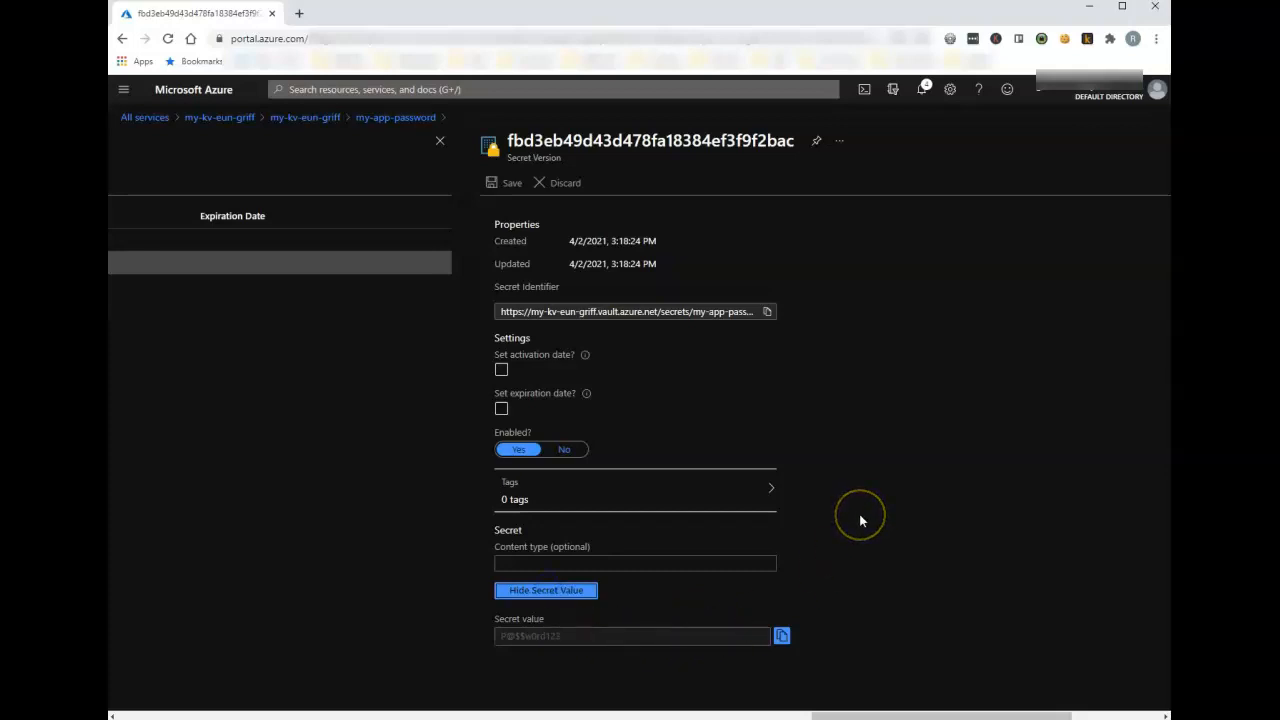
left_click(569, 636)
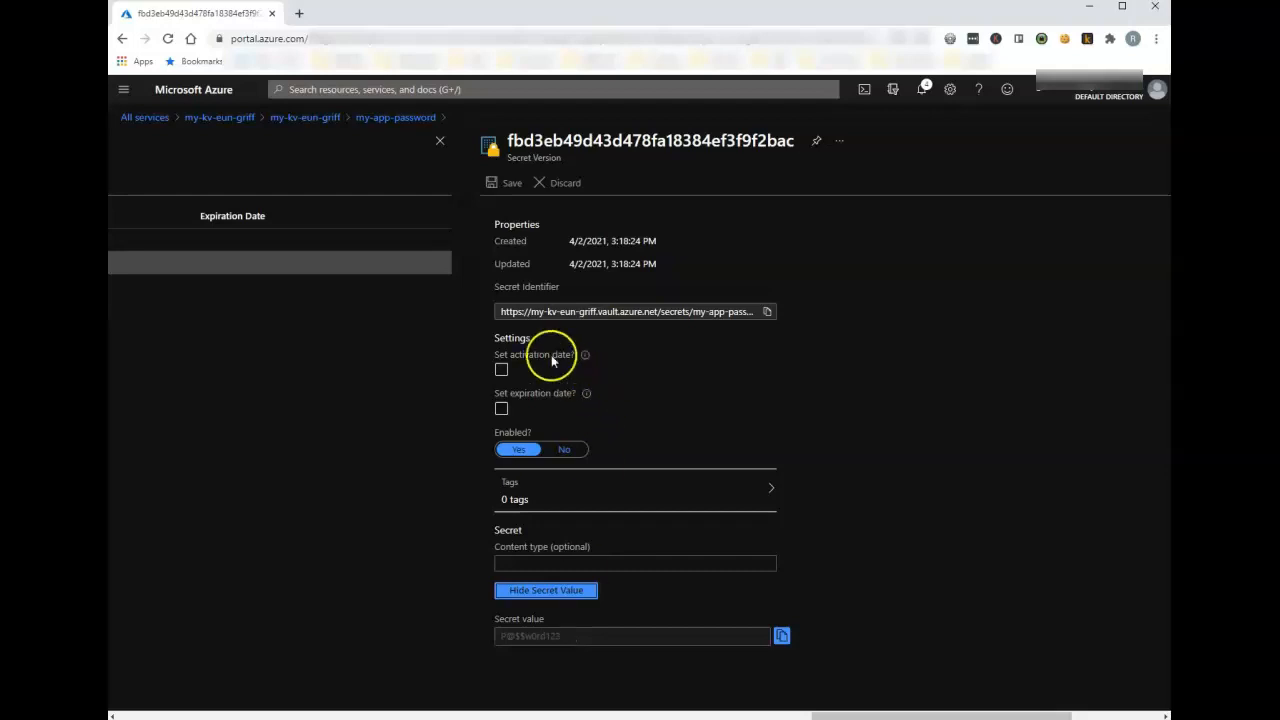
left_click_drag(500, 311, 700, 311)
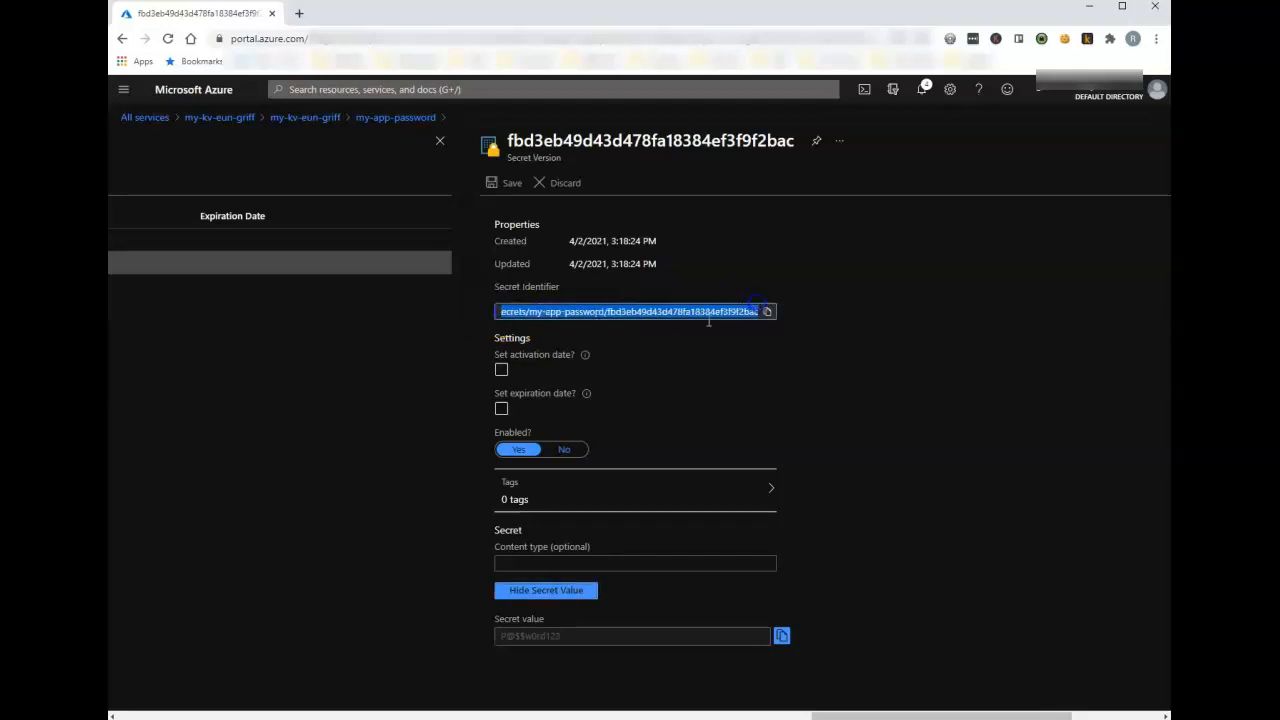
Return to the key vault's overview and open its resource group, my-kv-rg.
left_click(303, 118)
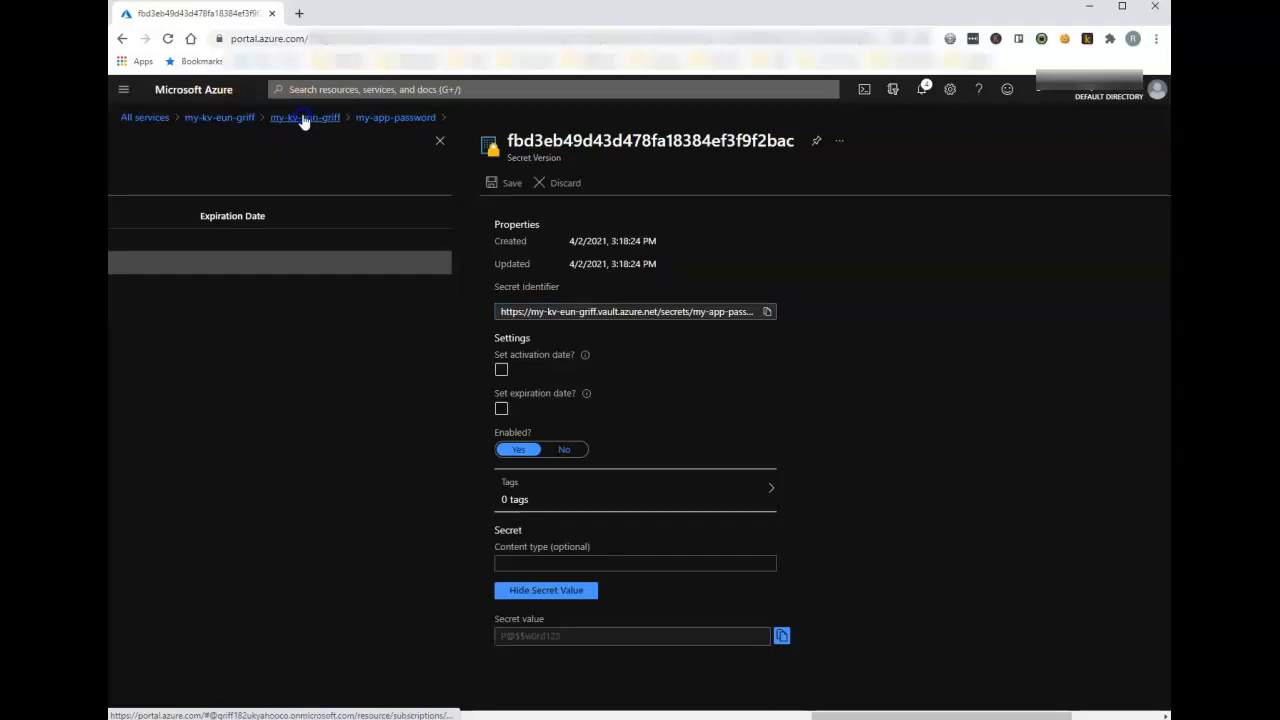
left_click(217, 208)
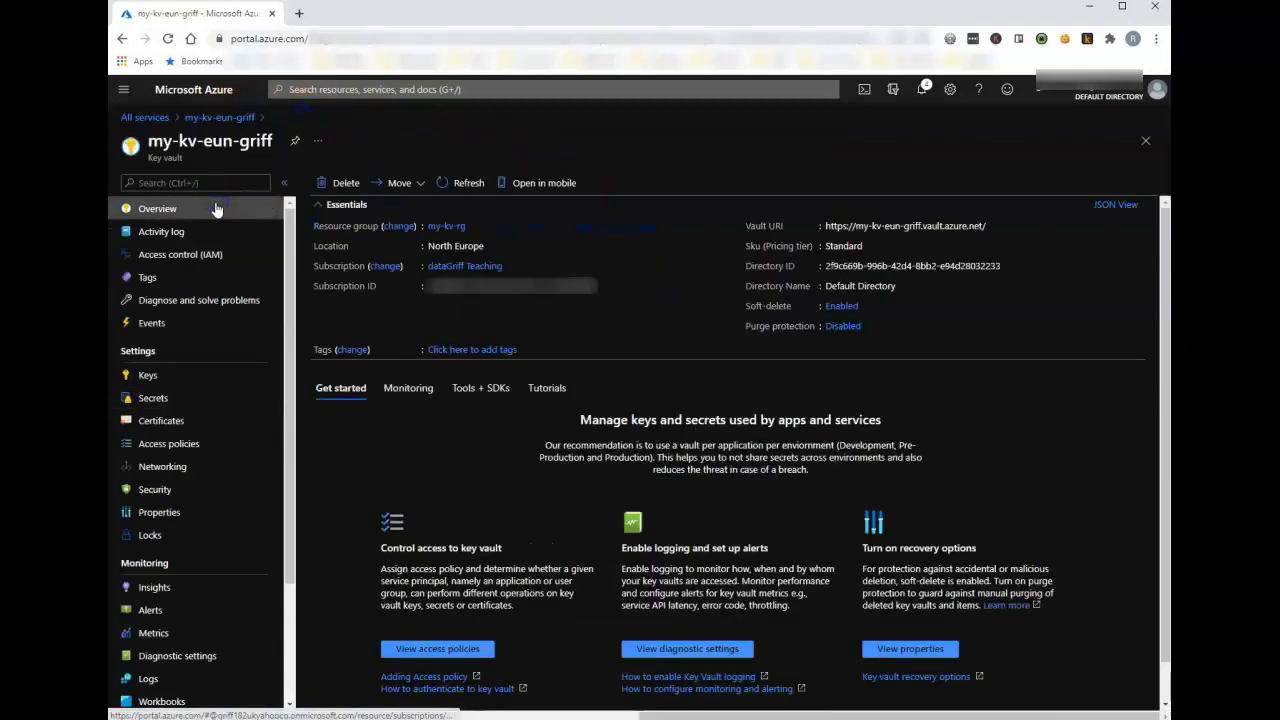
left_click(449, 227)
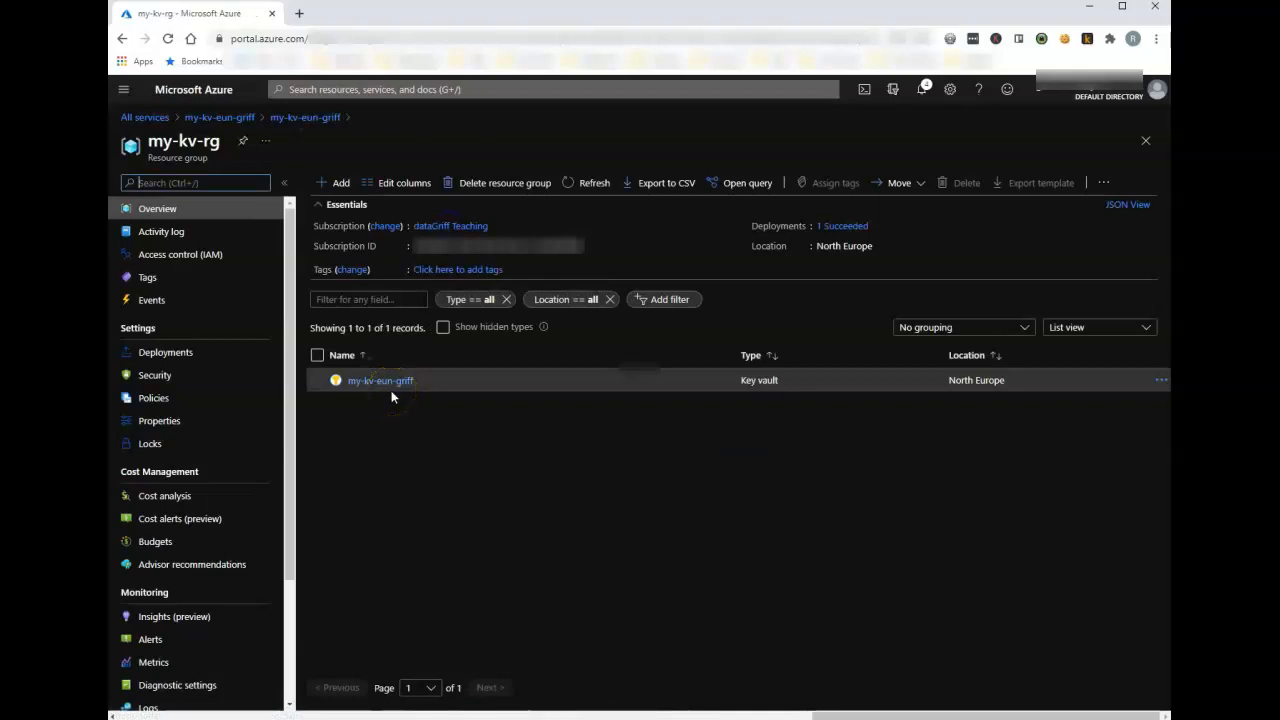
Delete the my-kv-rg resource group together with its key vault, entering the group's name as confirmation.
left_click(497, 185)
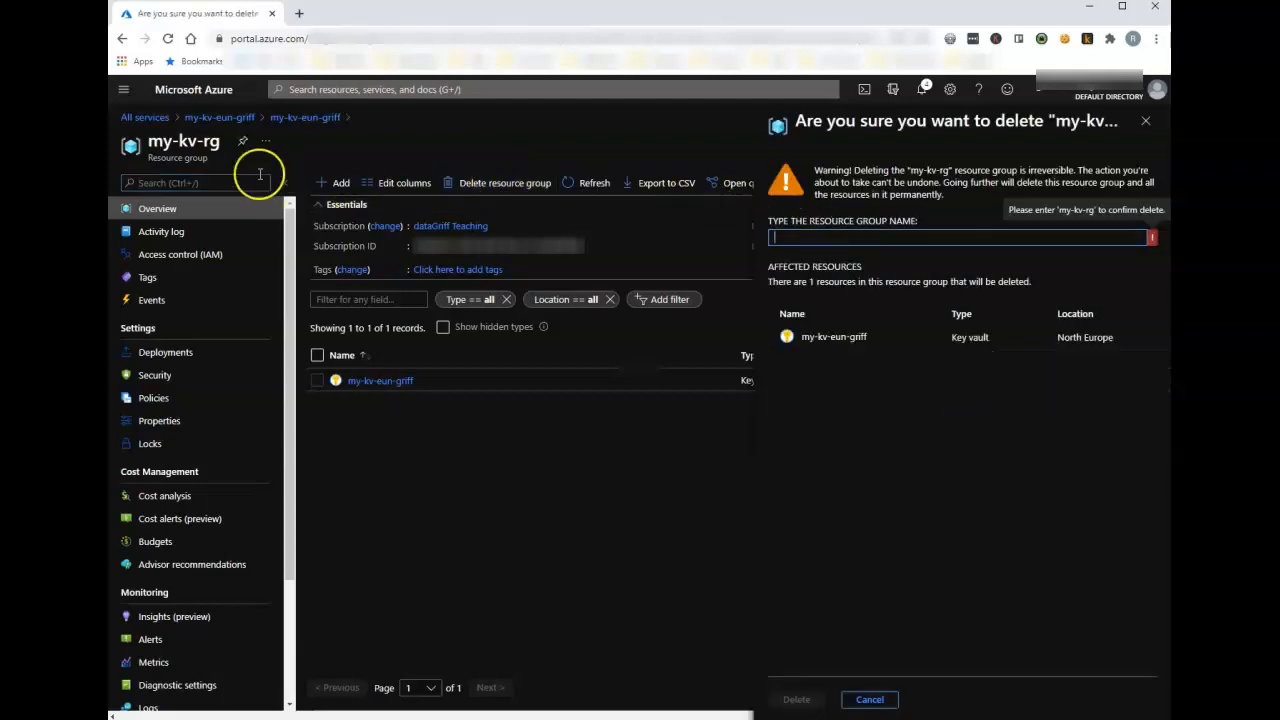
left_click_drag(222, 142, 147, 142)
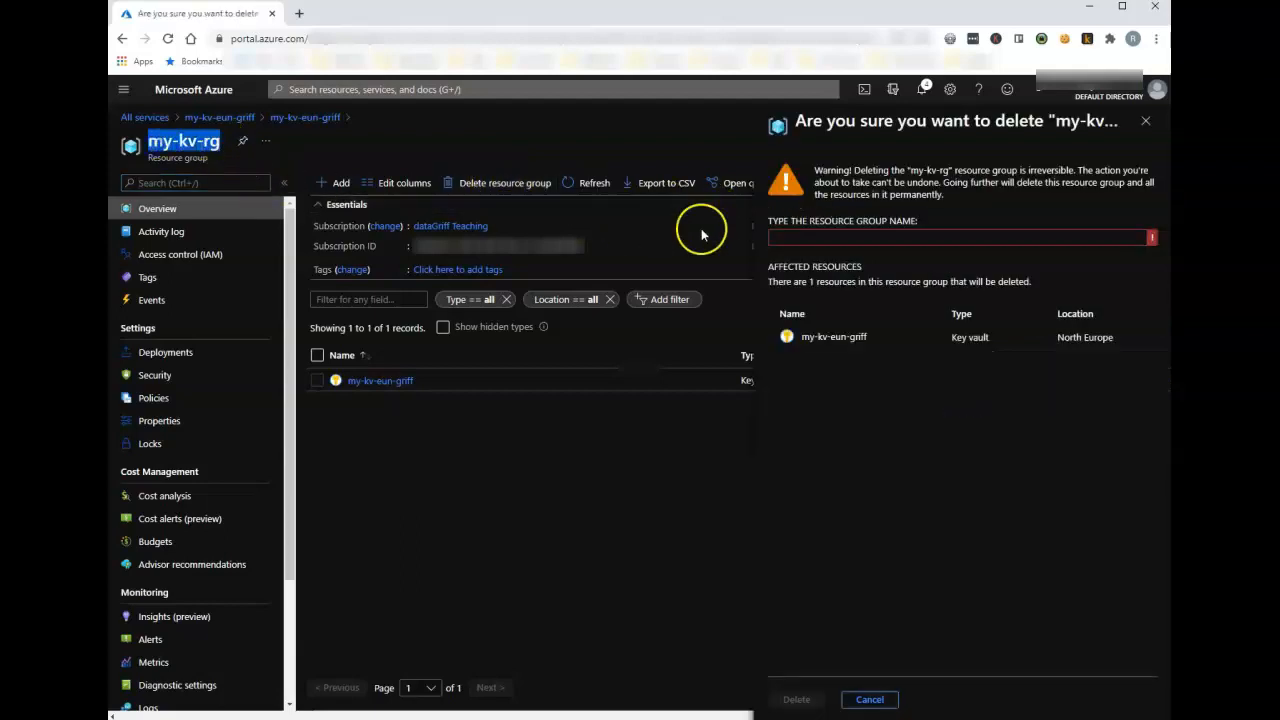
left_click(800, 238)
key("ctrl+v")
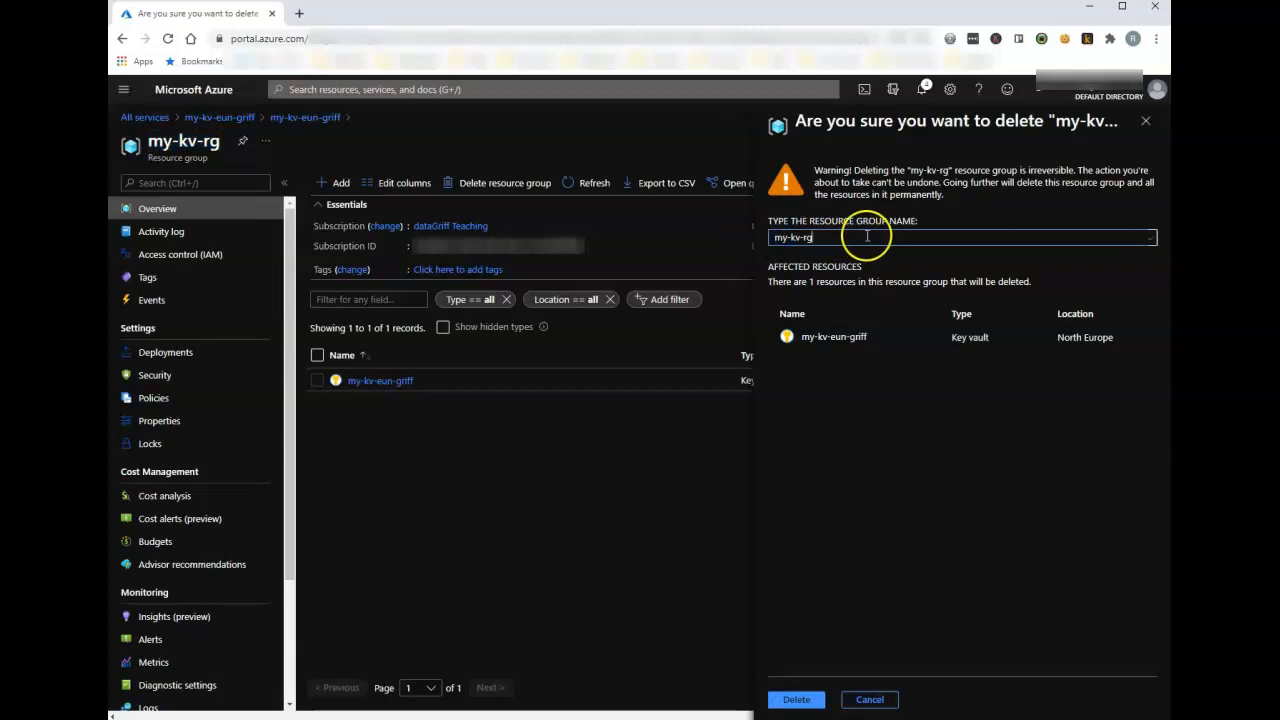
left_click(800, 703)
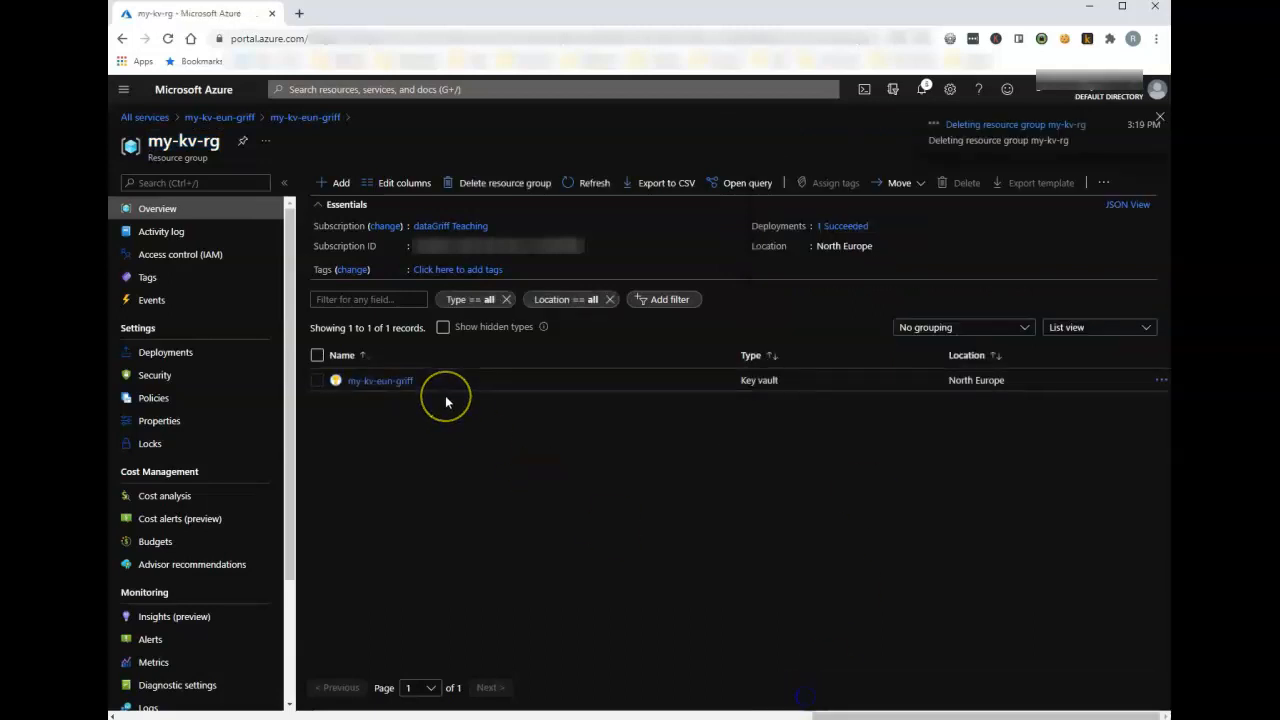